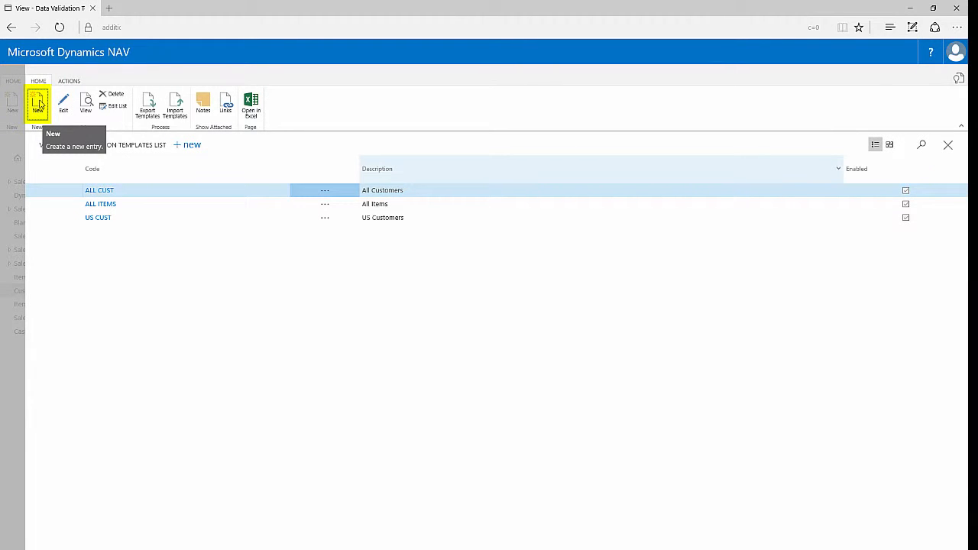
- Create a new data validation template with code ALL VEND and description All Vendors
{"action": "left_click", "coordinate": [40, 105]}
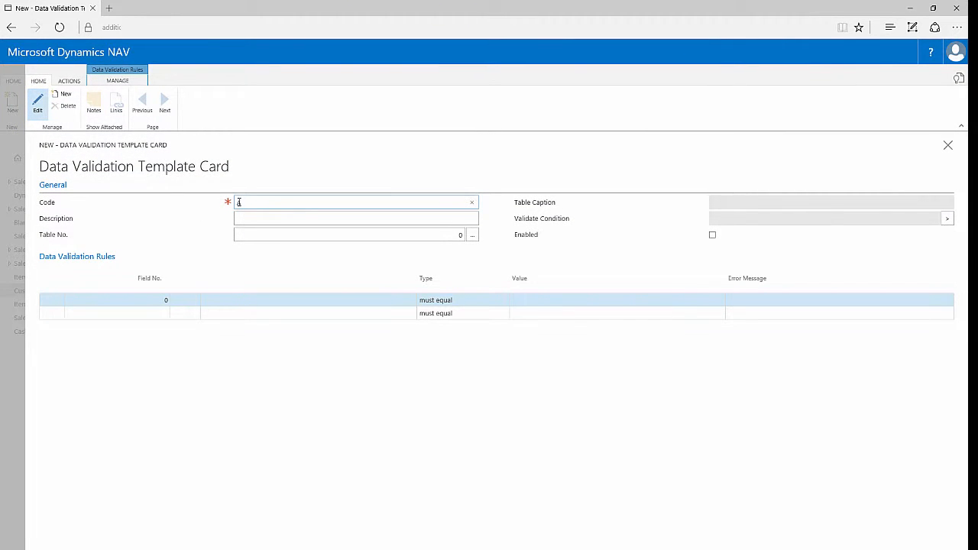
{"action": "type", "text": "all Vend"}
{"action": "key", "text": "Tab"}
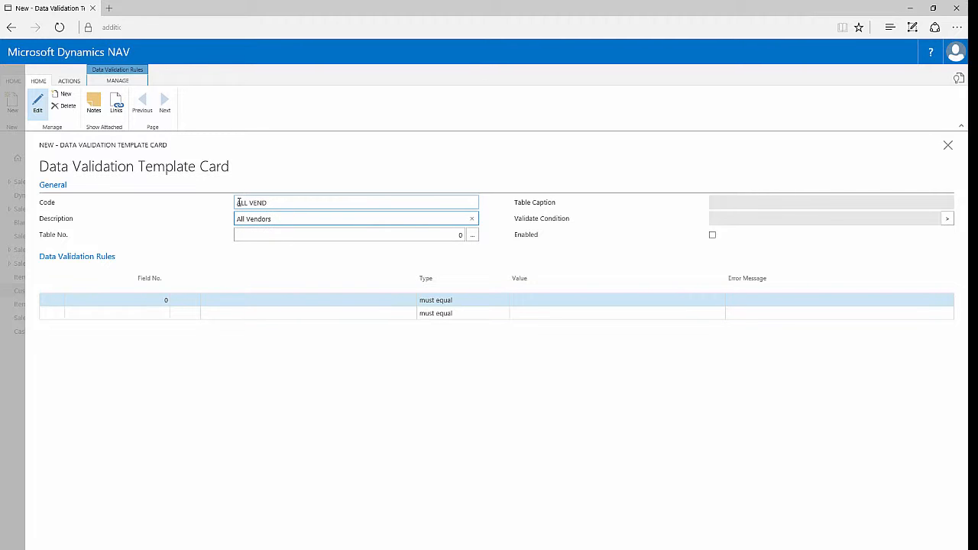
{"action": "key", "text": "Tab"}
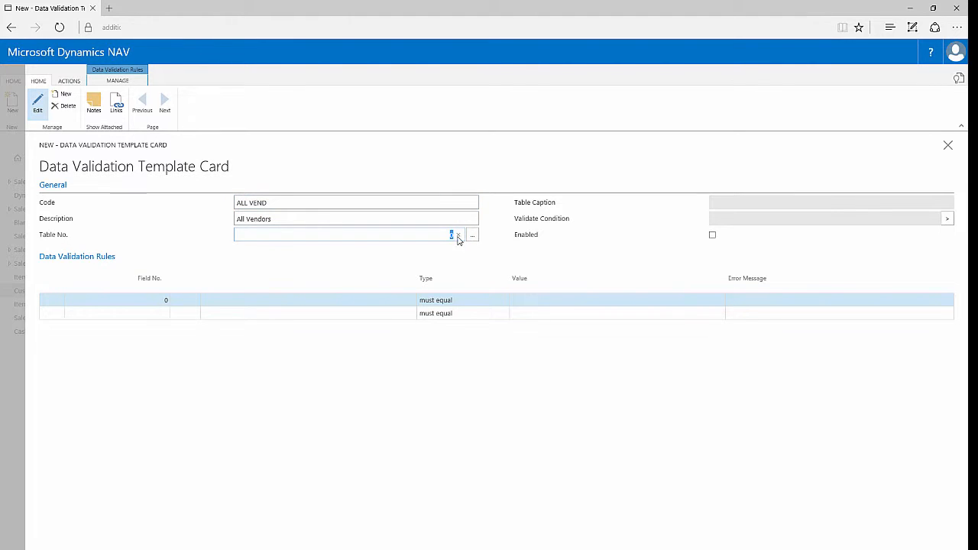
- Set the ALL VEND template's Table No. to 23, the Vendor table
{"action": "left_click", "coordinate": [472, 236]}
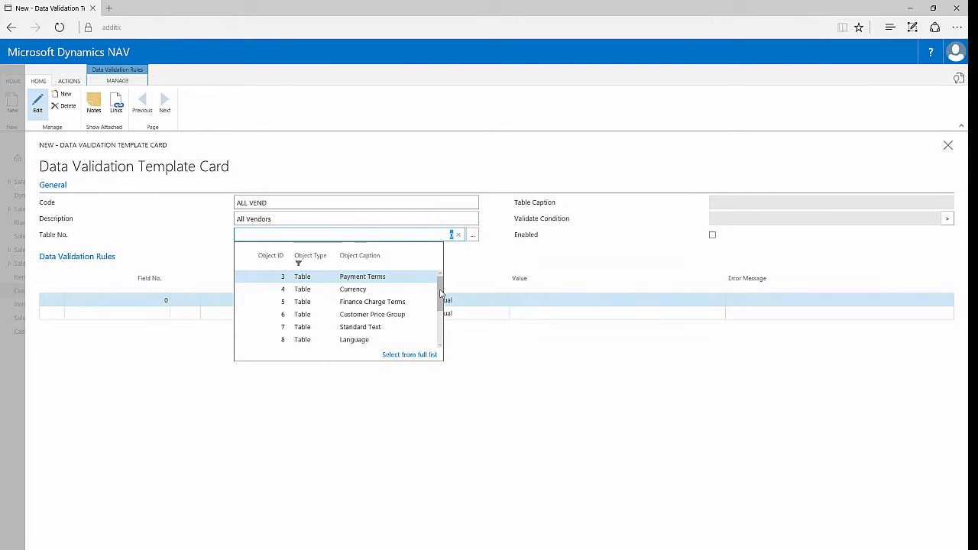
{"action": "left_click_drag", "start_coordinate": [440, 293], "coordinate": [442, 330]}
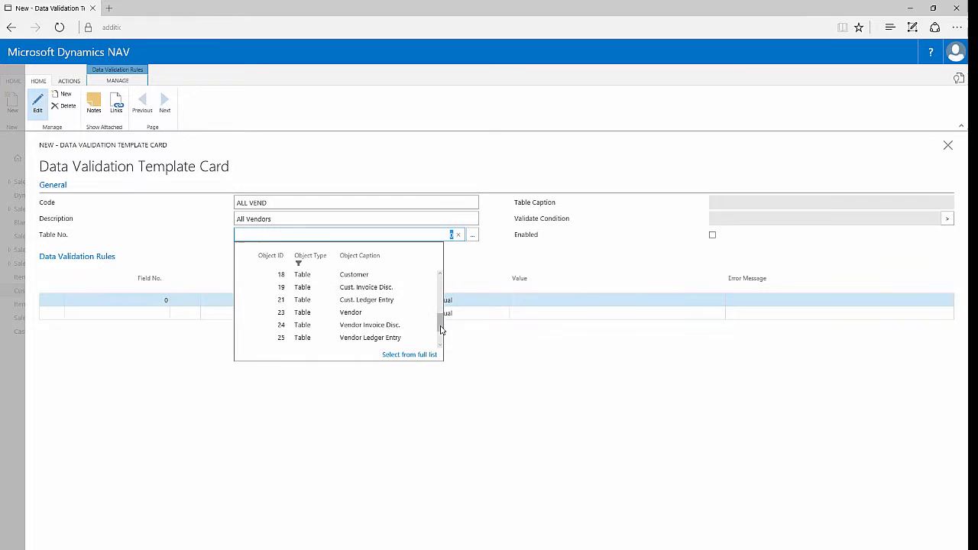
{"action": "left_click", "coordinate": [324, 312]}
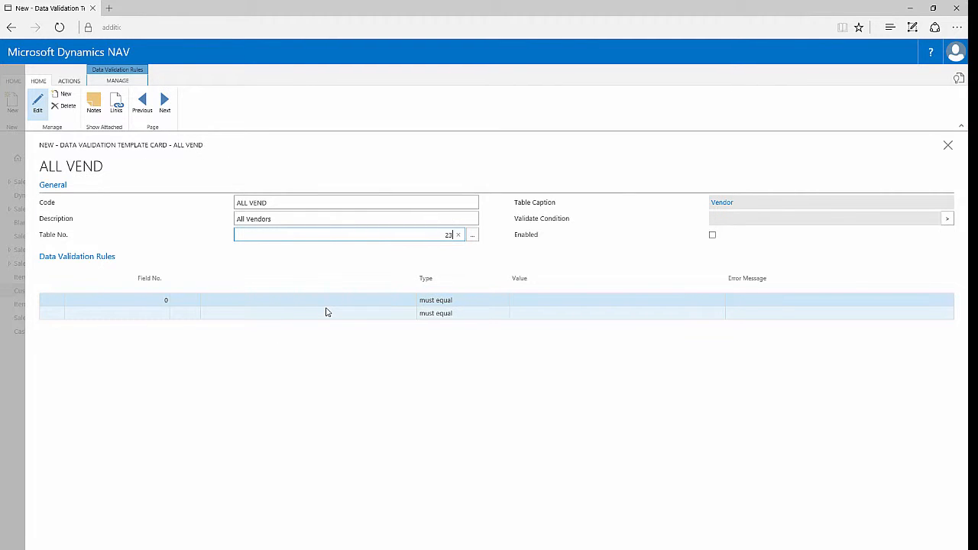
{"action": "key", "text": "Tab"}
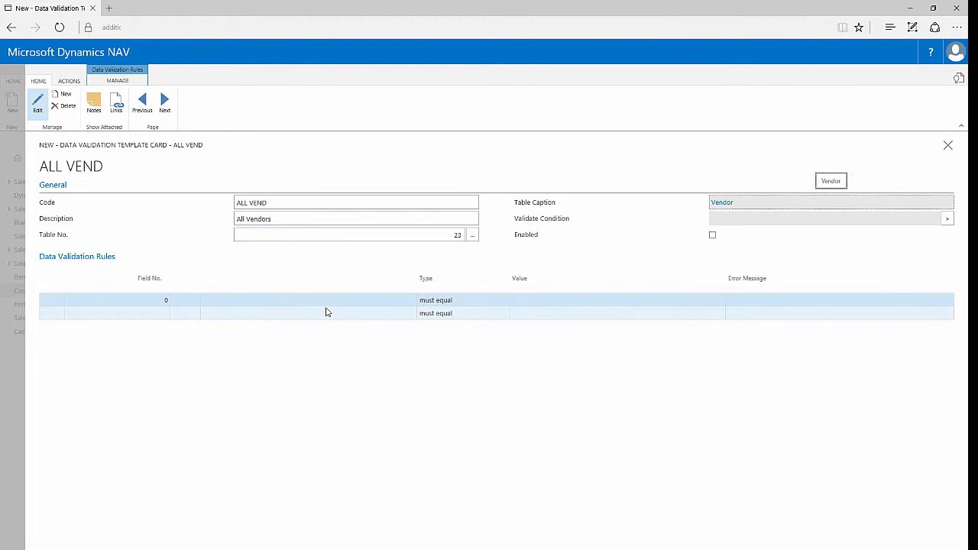
{"action": "key", "text": "Tab"}
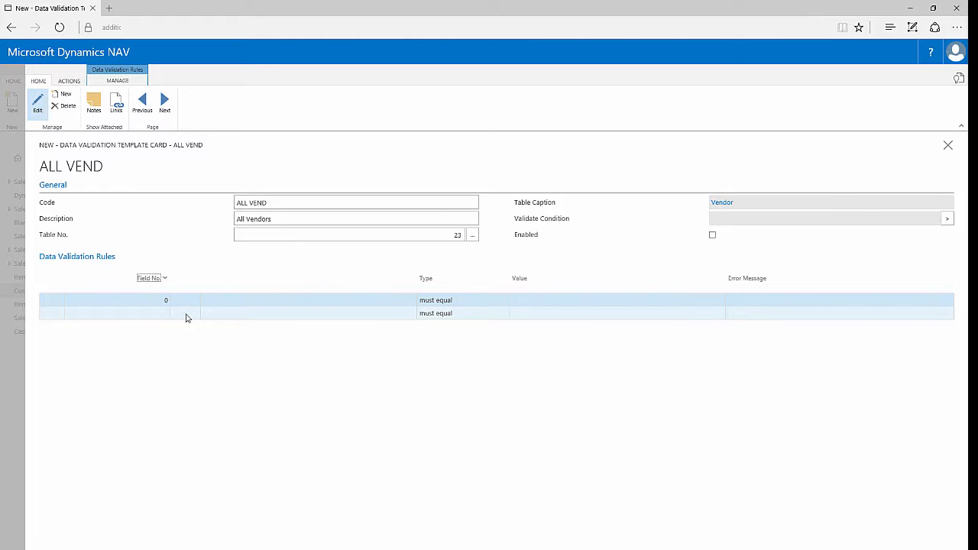
- Add a validation rule for vendor field 2, Name, with the value >''
{"action": "left_click", "coordinate": [142, 300]}
{"action": "left_click", "coordinate": [160, 301]}
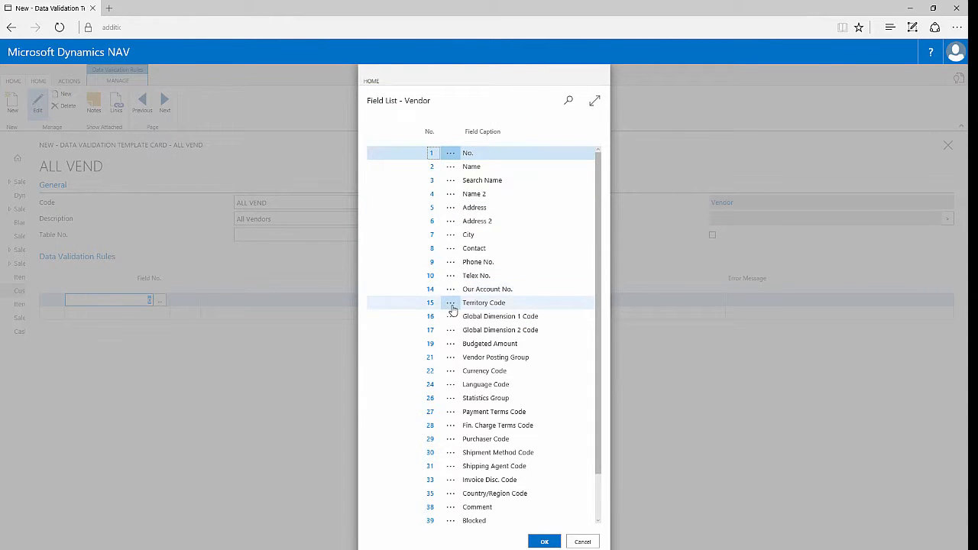
{"action": "left_click", "coordinate": [432, 170]}
{"action": "double_click", "coordinate": [432, 169]}
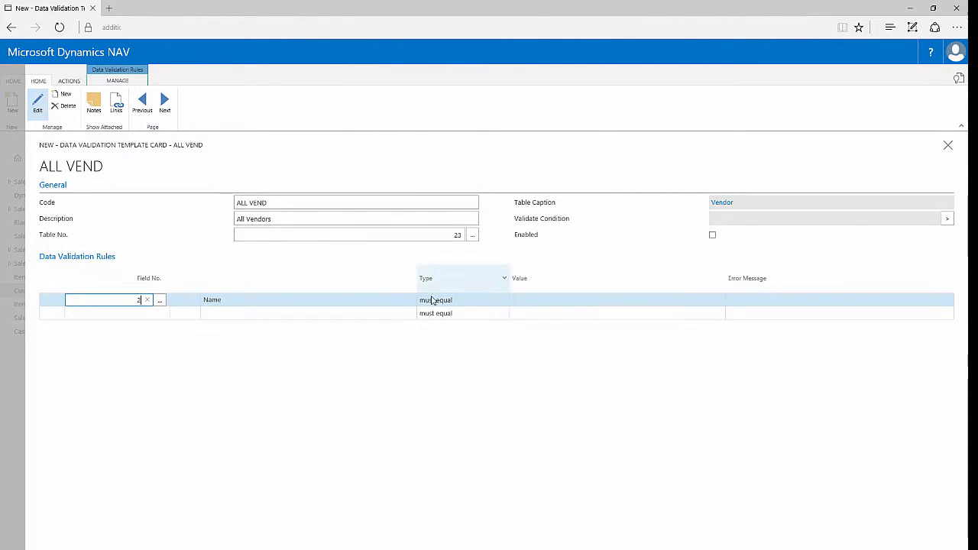
{"action": "key", "text": "Tab"}
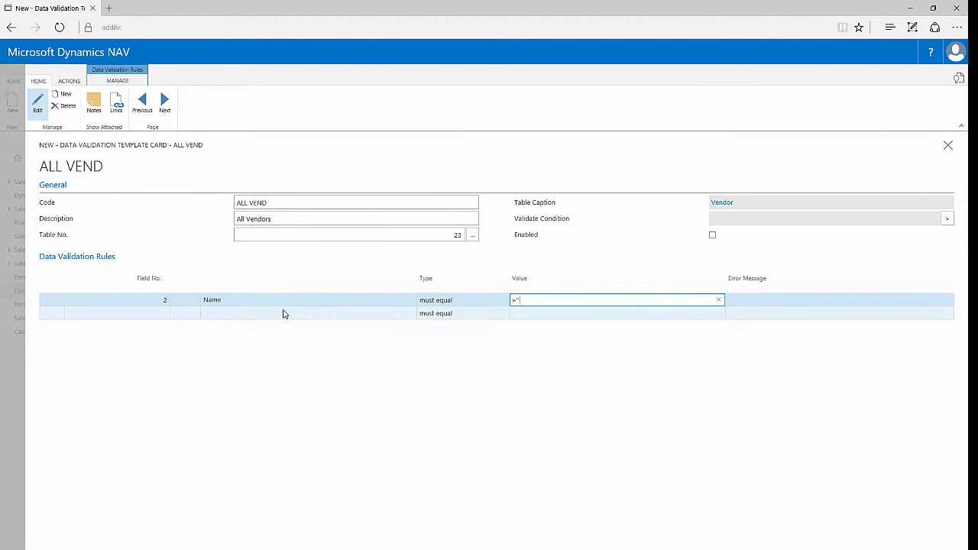
{"action": "key", "text": "Tab"}
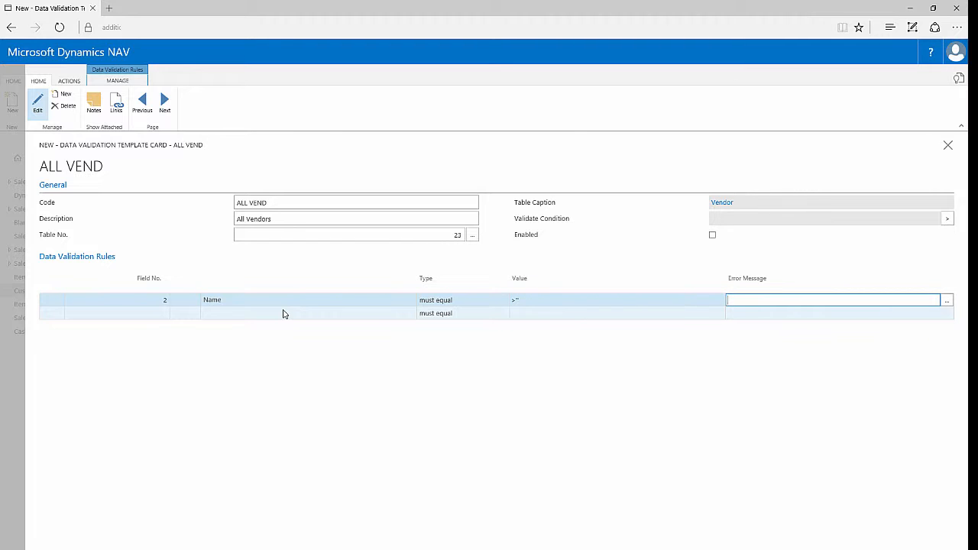
- Set the Name rule's error message to "%1 must not be blank"
{"action": "left_click", "coordinate": [505, 303]}
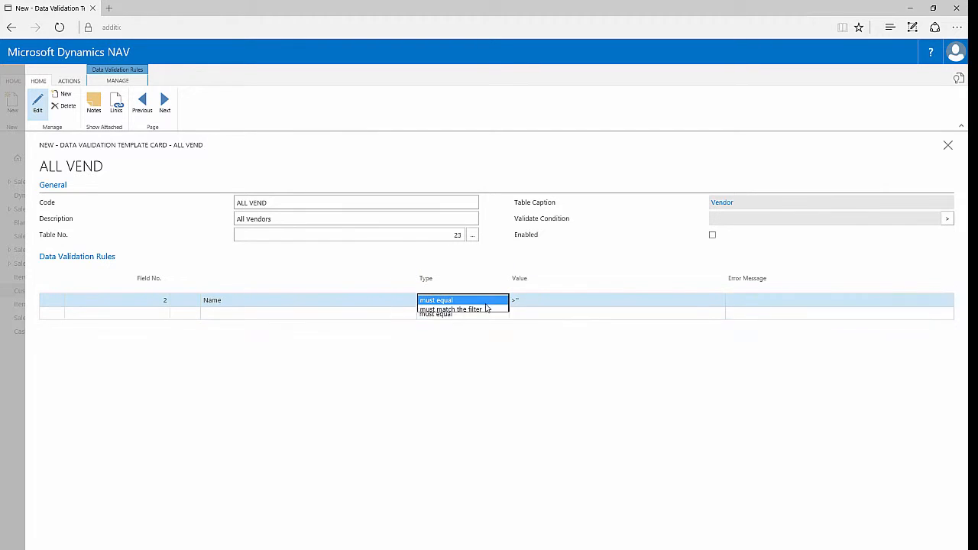
{"action": "left_click", "coordinate": [528, 306]}
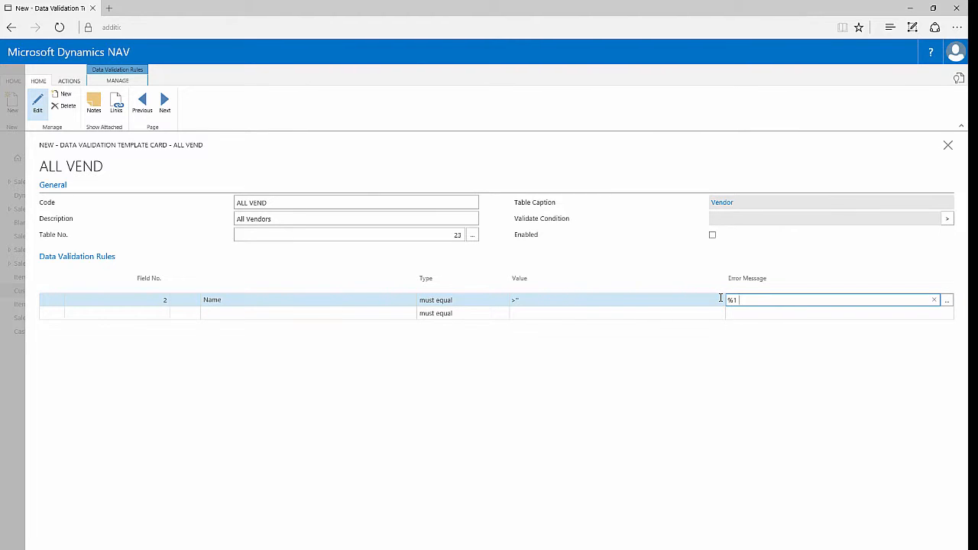
{"action": "type", "text": "must not be blank"}
{"action": "key", "text": "Return"}
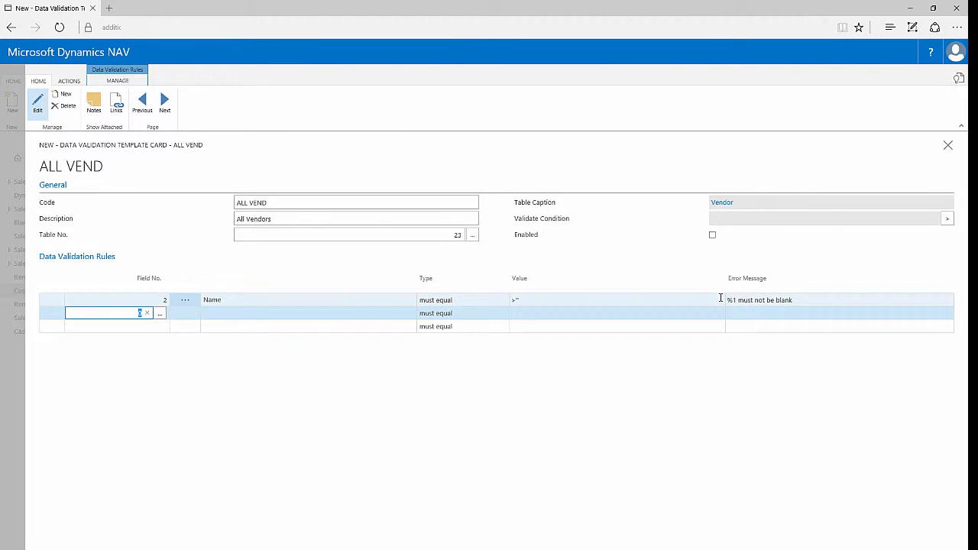
- Add a Vendor Posting Group rule with value >'' and message "%1 must be set", and set both rules' type to must match the filter
{"action": "left_click", "coordinate": [160, 318]}
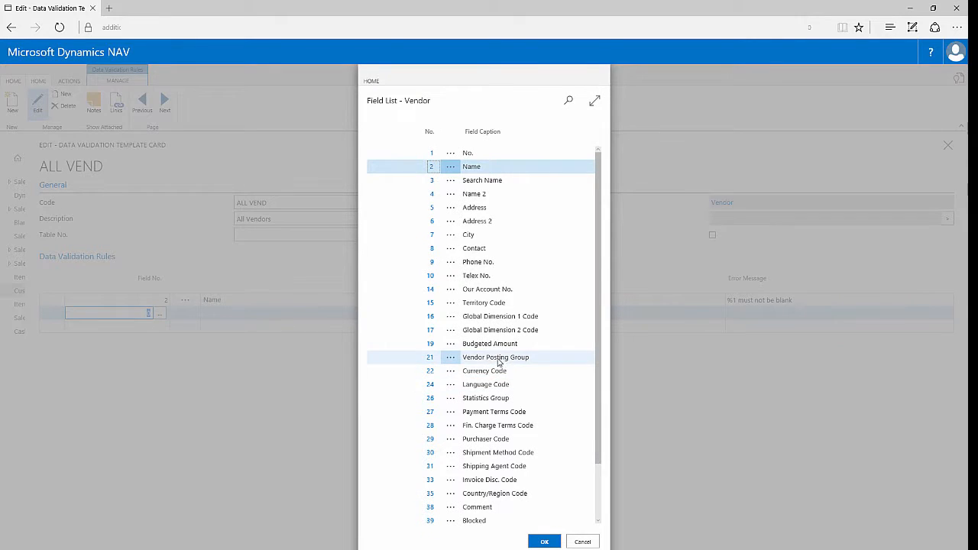
{"action": "double_click", "coordinate": [429, 363]}
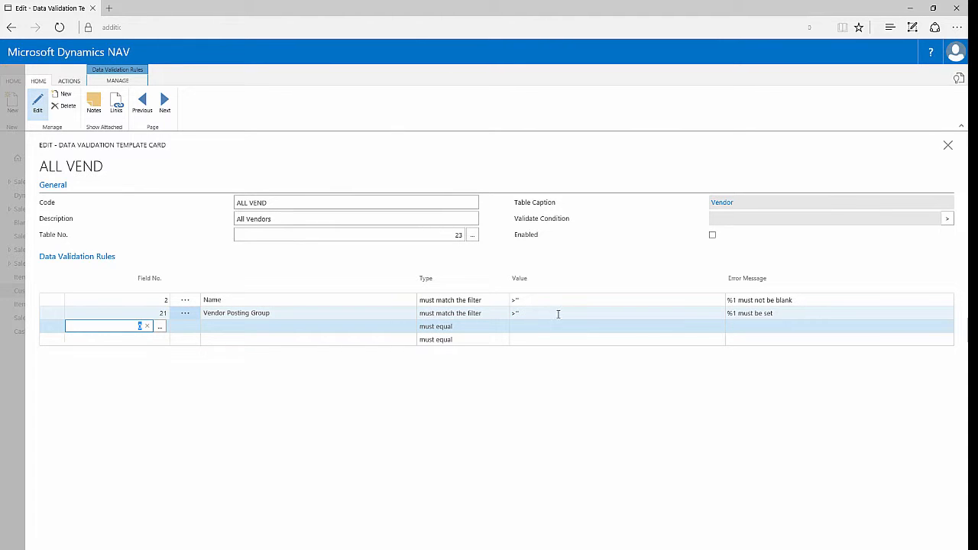
- Add a rule that Gen. Bus. Posting Group (field 88) must match the filter >'', with error message "%1 must be set"
{"action": "left_click", "coordinate": [159, 328]}
{"action": "left_click_drag", "start_coordinate": [598, 313], "coordinate": [591, 387]}
{"action": "left_click", "coordinate": [431, 497]}
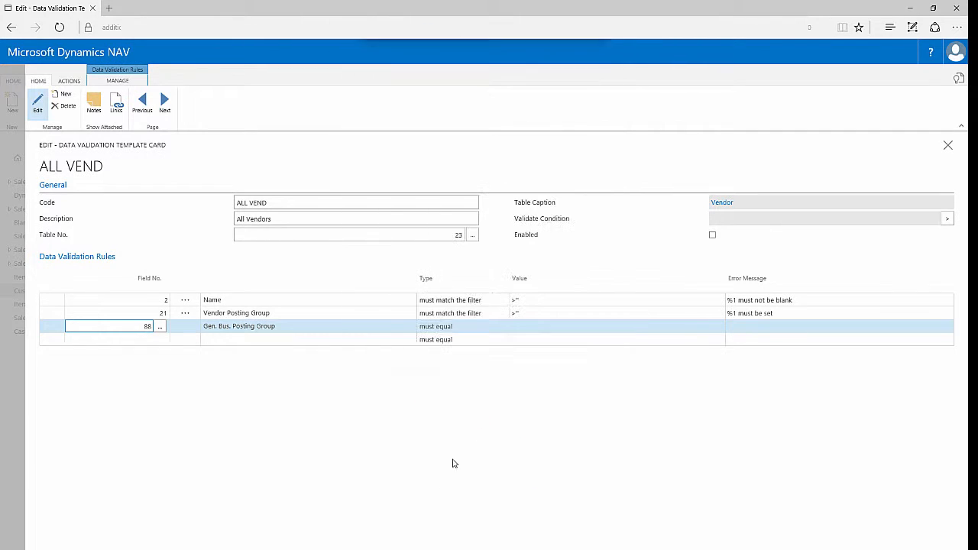
{"action": "key", "text": "Tab"}
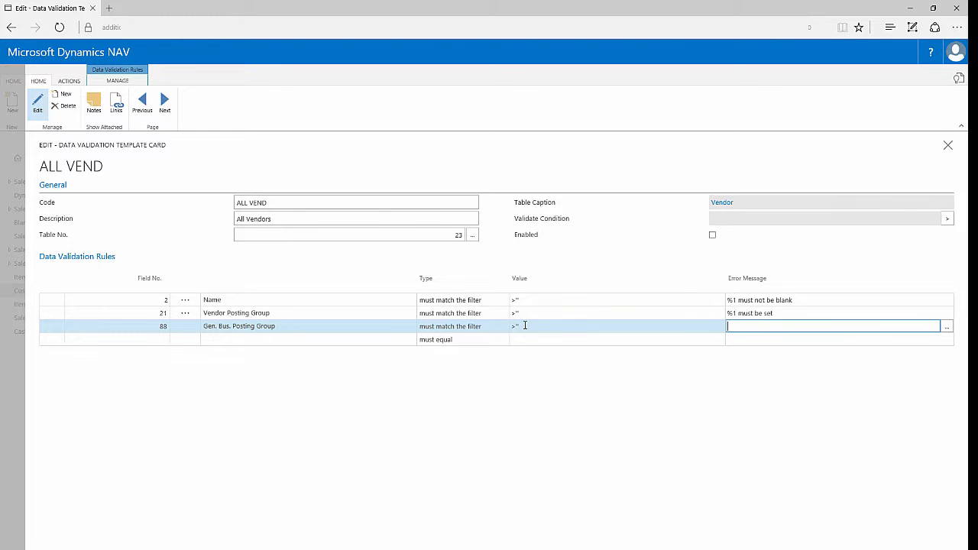
{"action": "type", "text": "%1 must be set"}
{"action": "key", "text": "Tab"}
- Add a rule for field 110, VAT Bus. Posting Group, with the type must match the filter
{"action": "left_click", "coordinate": [159, 340]}
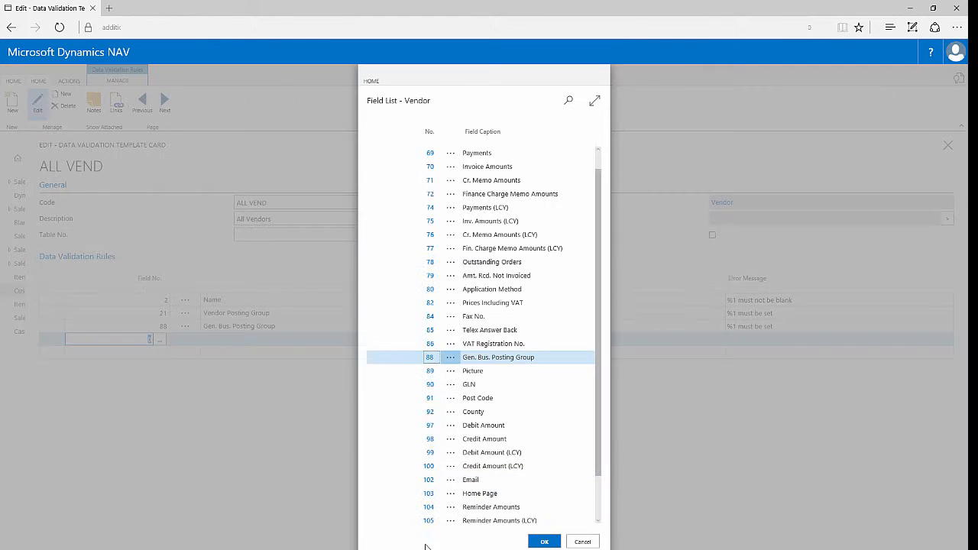
{"action": "scroll", "coordinate": [443, 474], "scroll_direction": "down", "scroll_amount": 4}
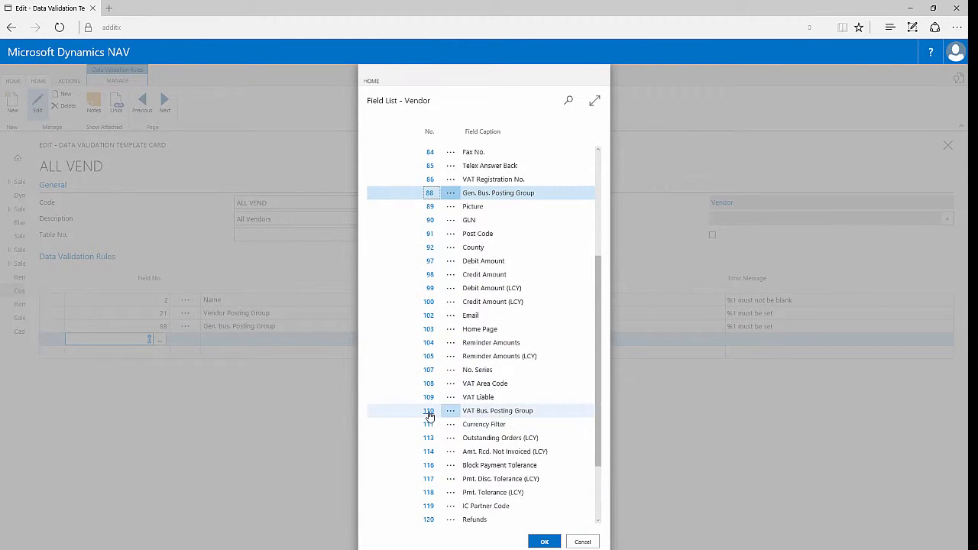
{"action": "left_click", "coordinate": [429, 412]}
{"action": "left_click", "coordinate": [501, 340]}
{"action": "left_click", "coordinate": [497, 350]}
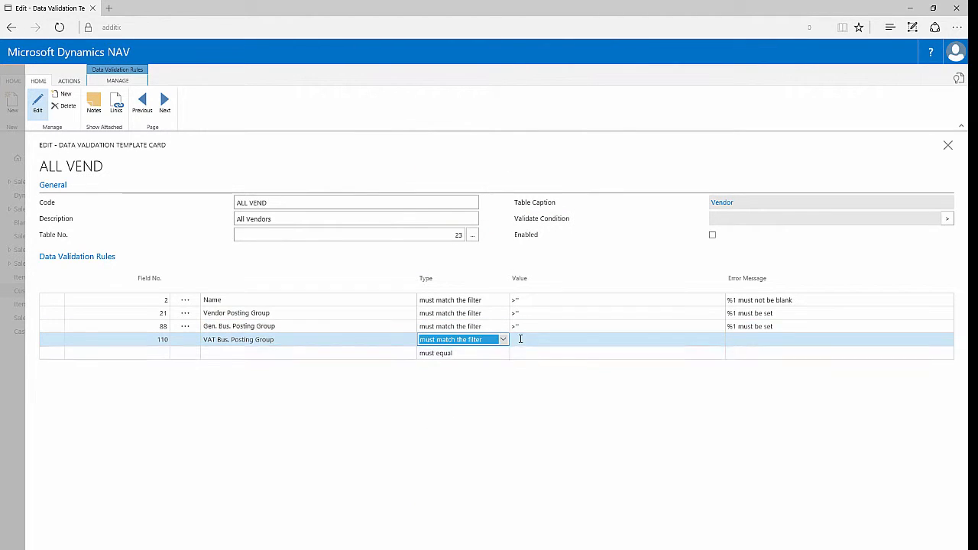
- Give the VAT Bus. Posting Group rule the value >'' and error message "%1 must be set", and enable the template
{"action": "left_click", "coordinate": [520, 339]}
{"action": "type", "text": ">''"}
{"action": "key", "text": "Tab"}
{"action": "type", "text": "%1 must be set"}
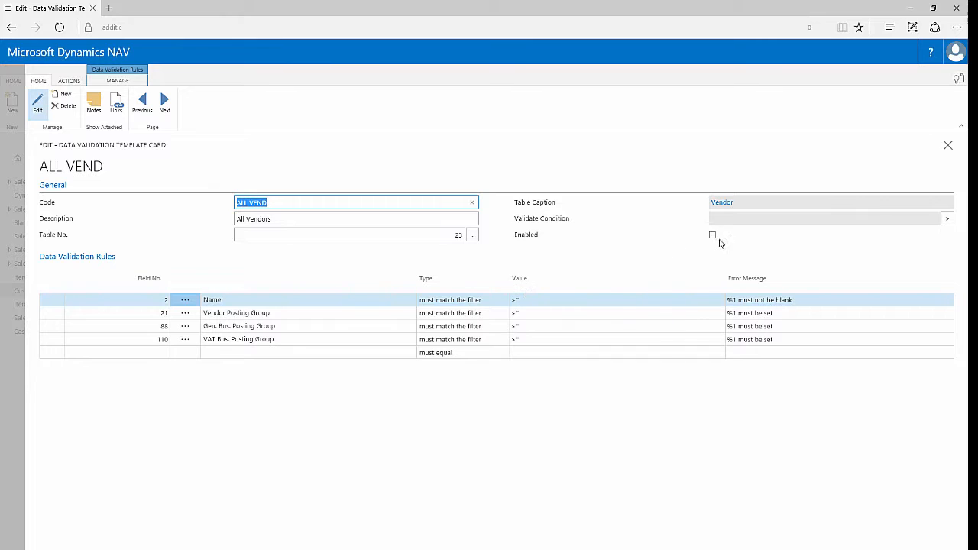
{"action": "left_click", "coordinate": [712, 236]}
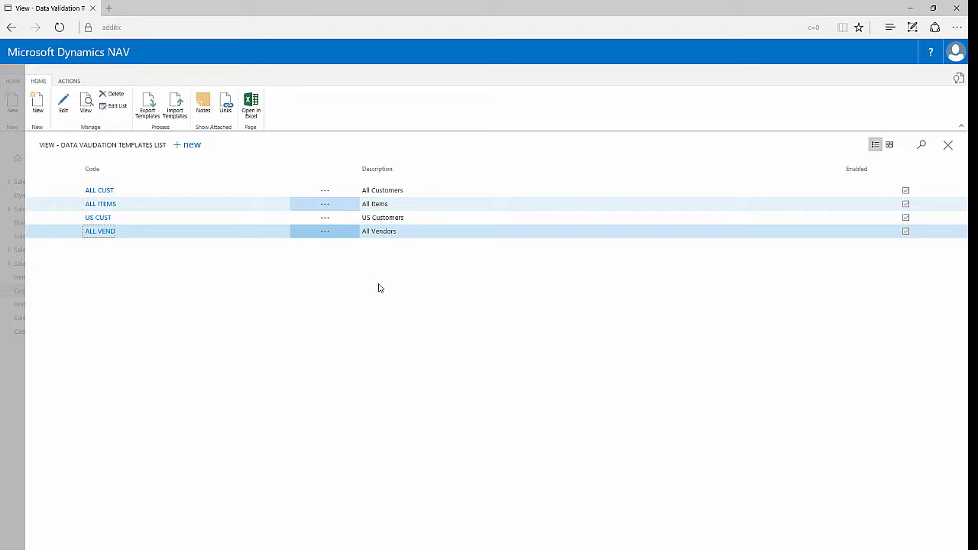
- Validate all existing vendor records against the ALL VEND template
{"action": "left_click", "coordinate": [69, 81]}
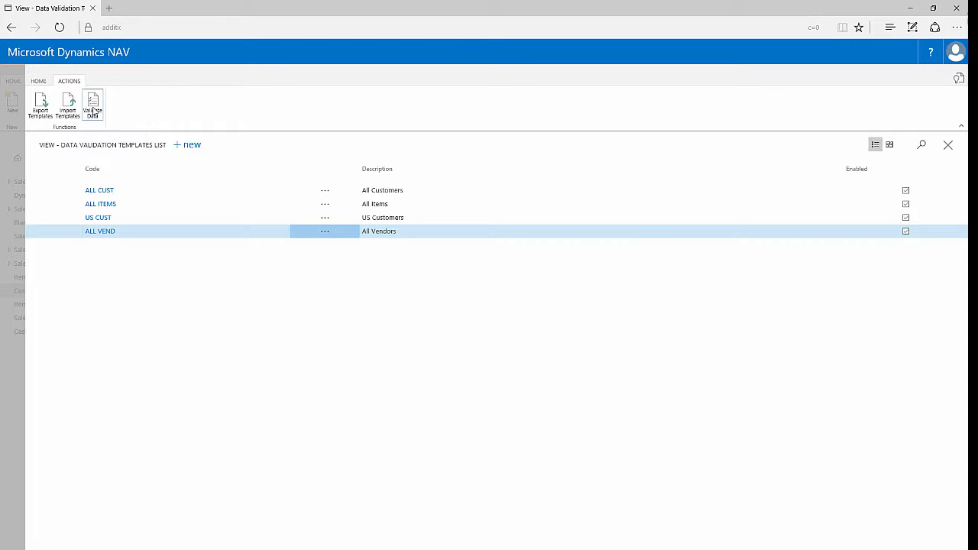
{"action": "left_click", "coordinate": [92, 109]}
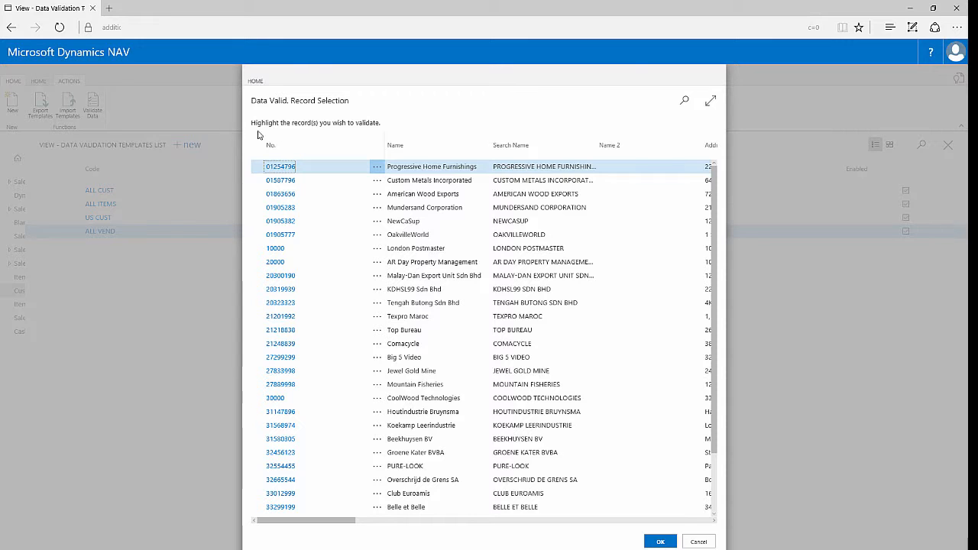
{"action": "left_click", "coordinate": [377, 168]}
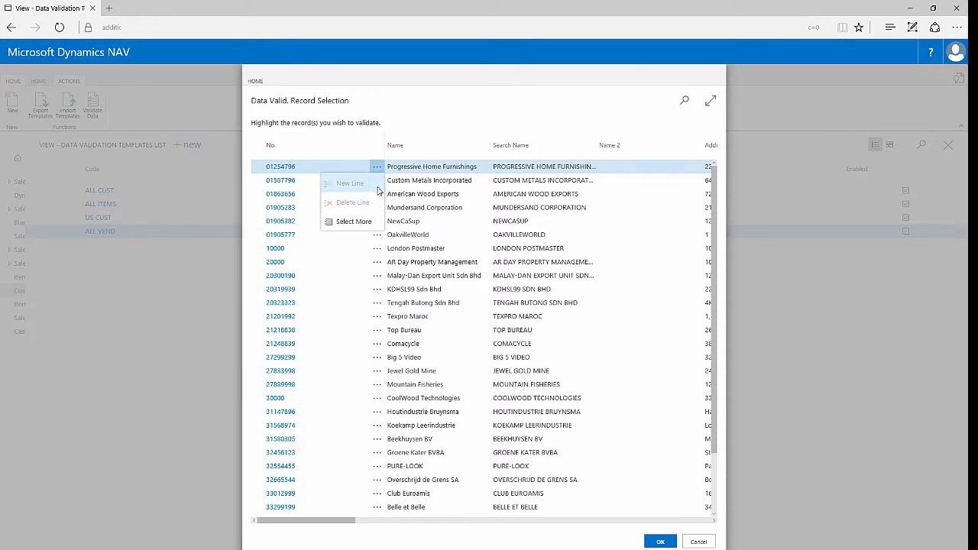
{"action": "left_click", "coordinate": [358, 197]}
{"action": "left_click", "coordinate": [266, 148]}
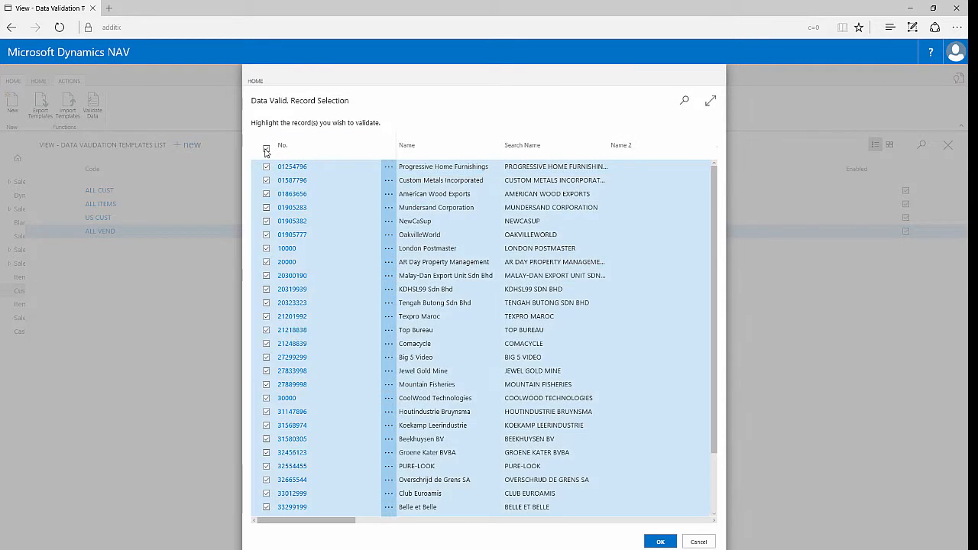
{"action": "left_click", "coordinate": [657, 542]}
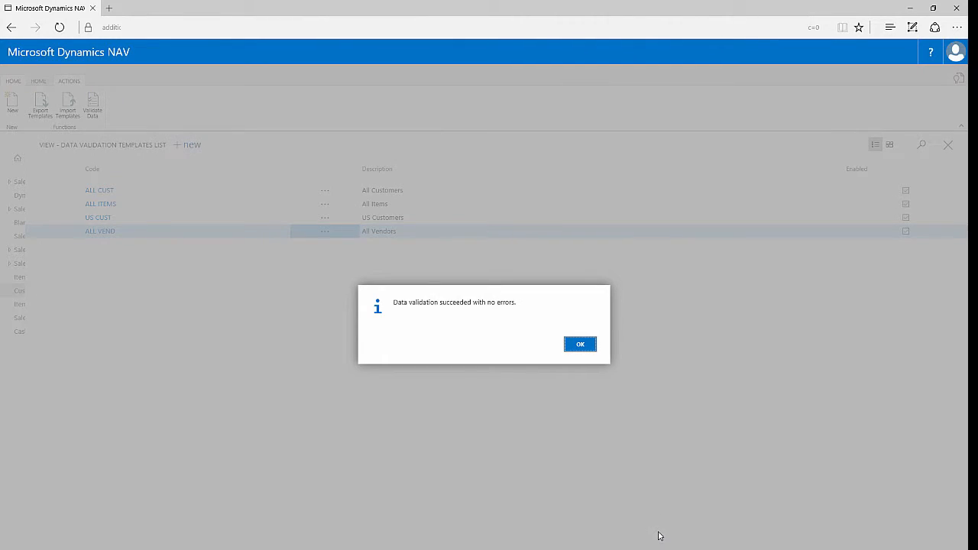
{"action": "left_click", "coordinate": [589, 346]}
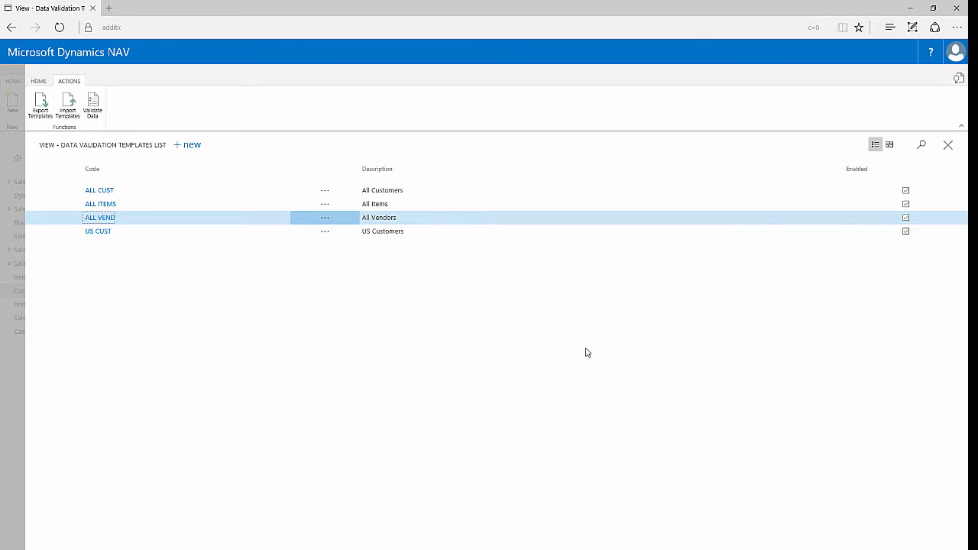
- Leave the data validation templates list and open the Vendors list through the page search for "vendors"
{"action": "left_click", "coordinate": [948, 145]}
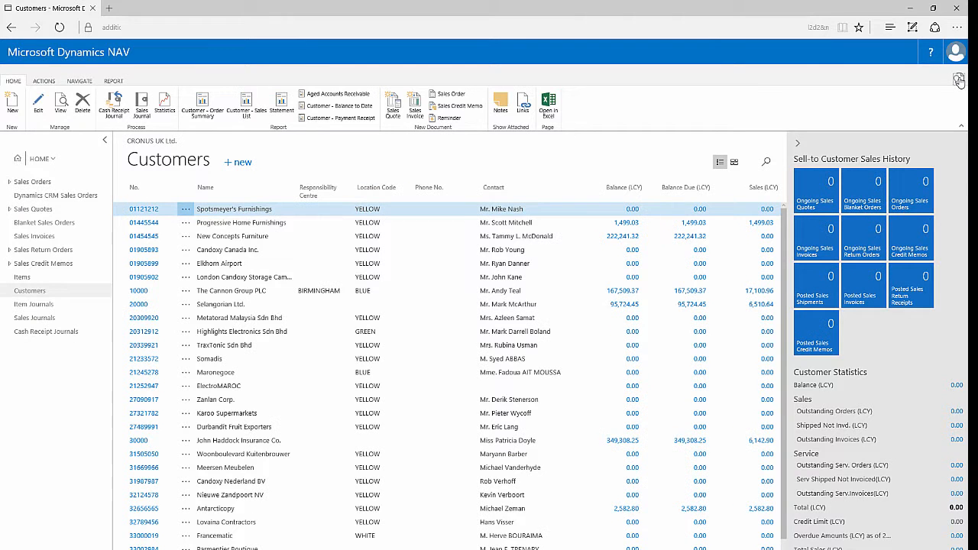
{"action": "left_click", "coordinate": [958, 80]}
{"action": "type", "text": "vendors"}
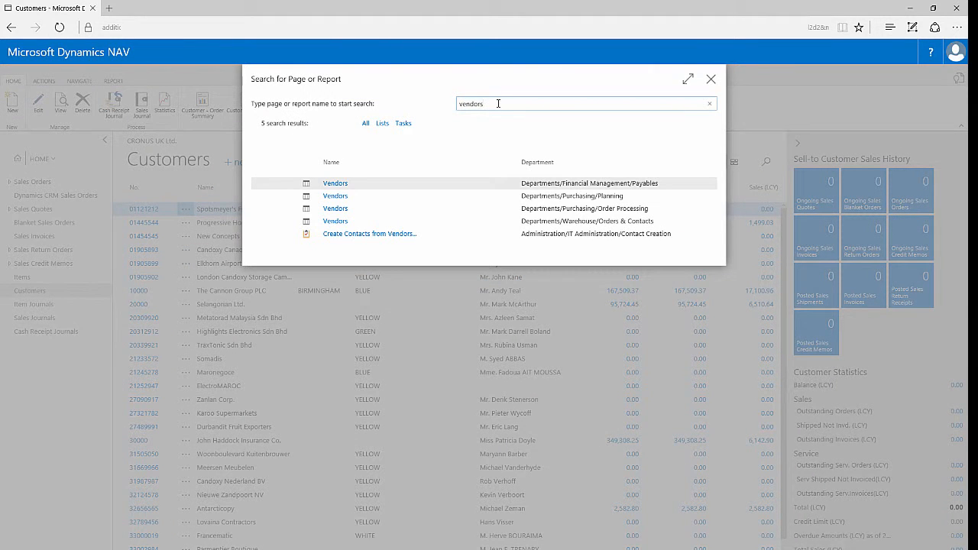
{"action": "left_click", "coordinate": [337, 197]}
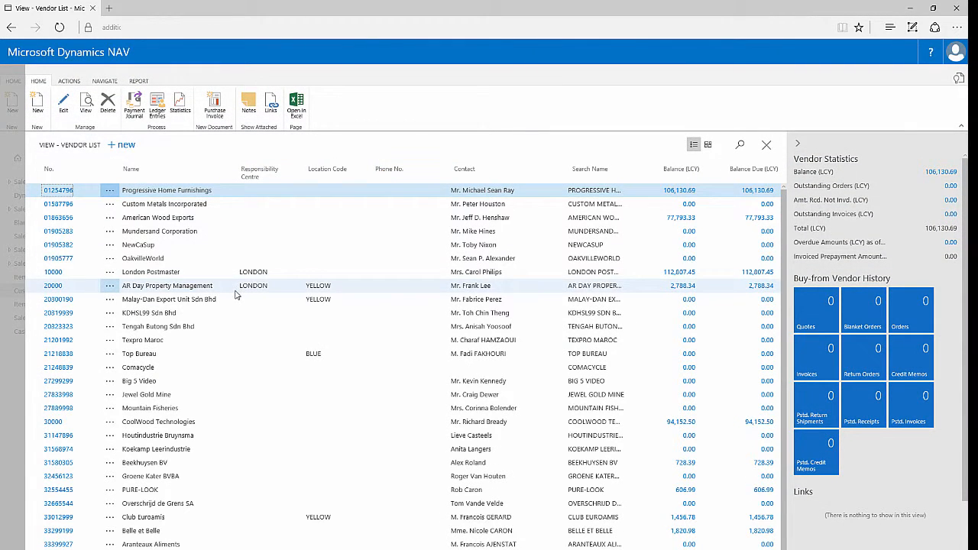
- Clear the Name on the Progressive Home Furnishings vendor card and return to the vendor list
{"action": "left_click", "coordinate": [66, 194]}
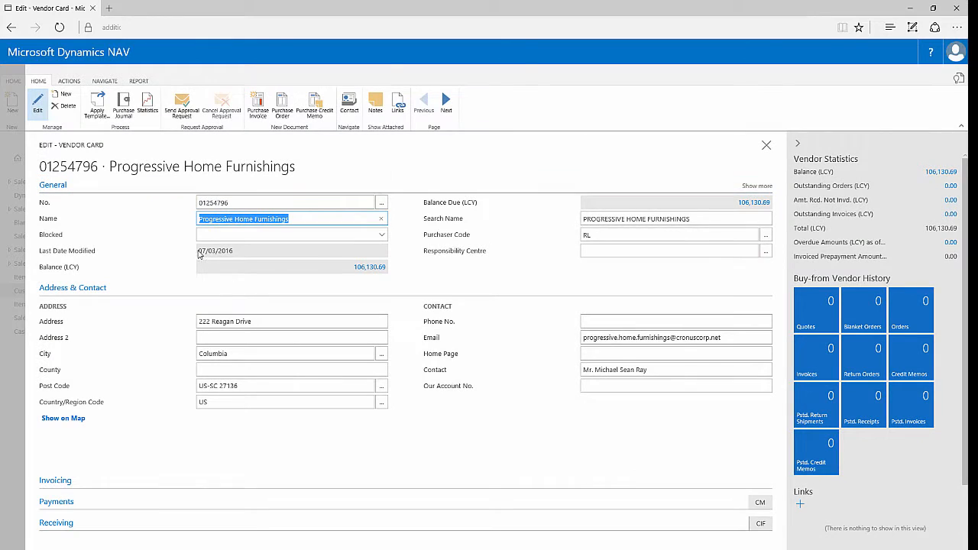
{"action": "key", "text": "Delete"}
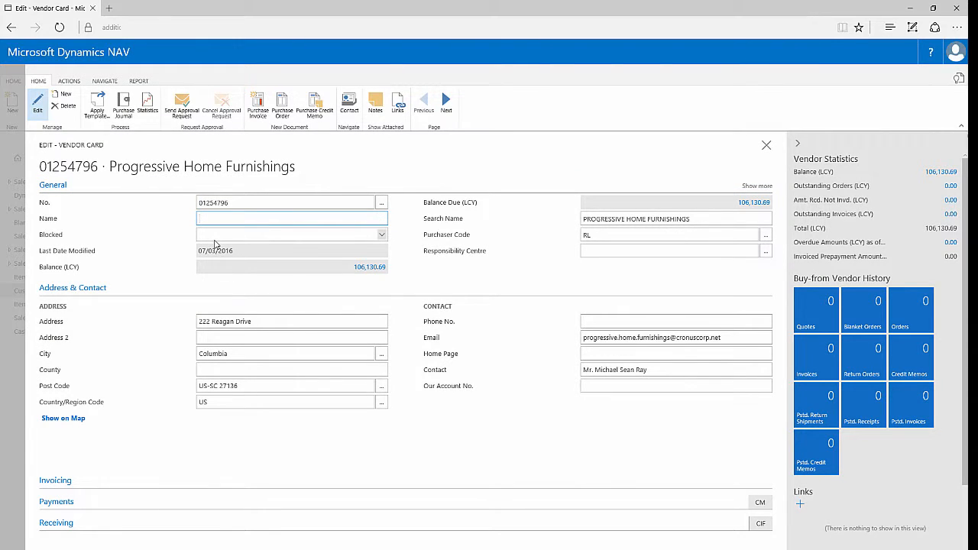
{"action": "key", "text": "Tab"}
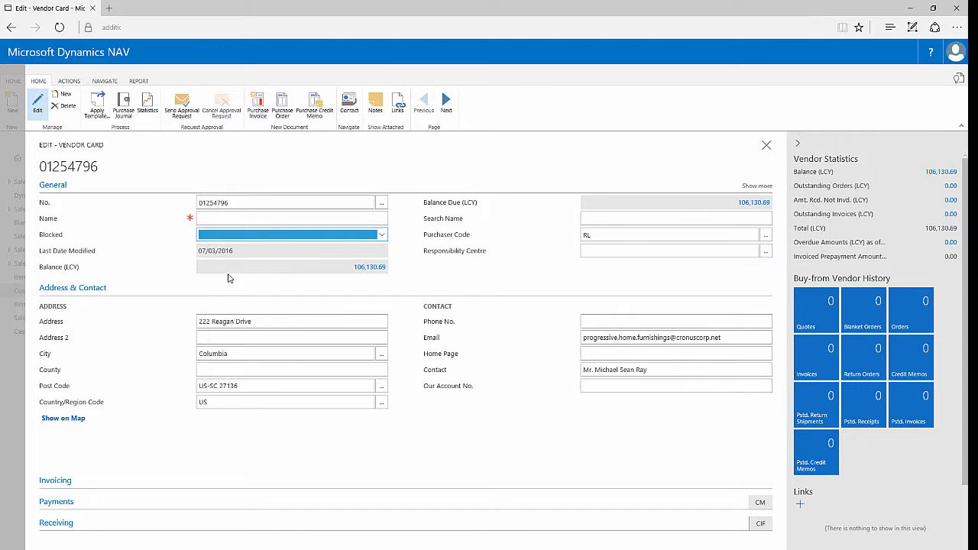
{"action": "left_click", "coordinate": [766, 146]}
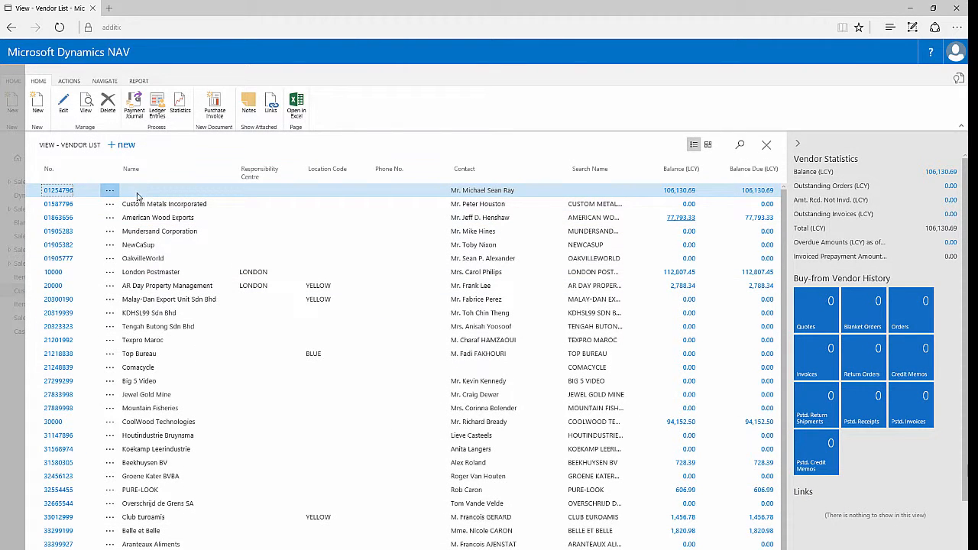
- Run data validation from the vendor list with all vendor records selected
{"action": "left_click", "coordinate": [68, 81]}
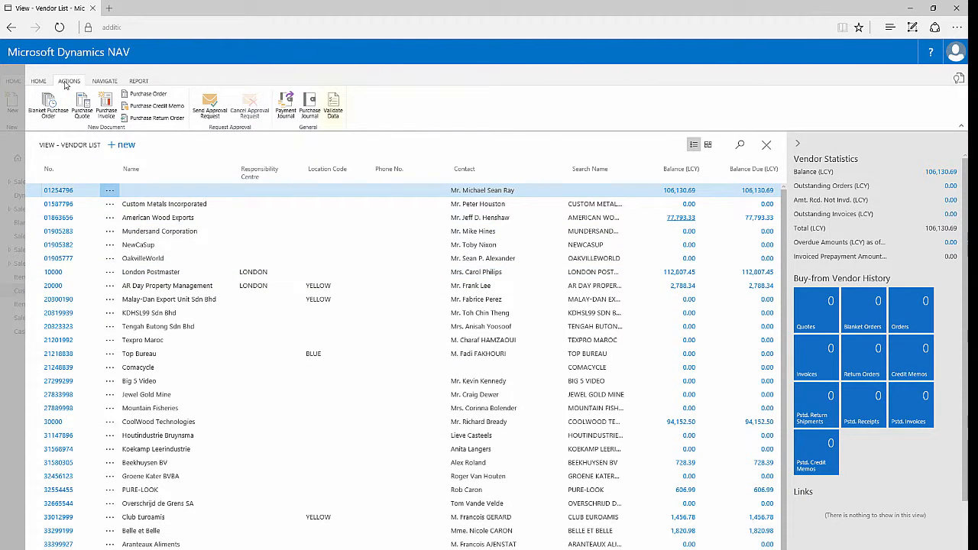
{"action": "left_click", "coordinate": [339, 108]}
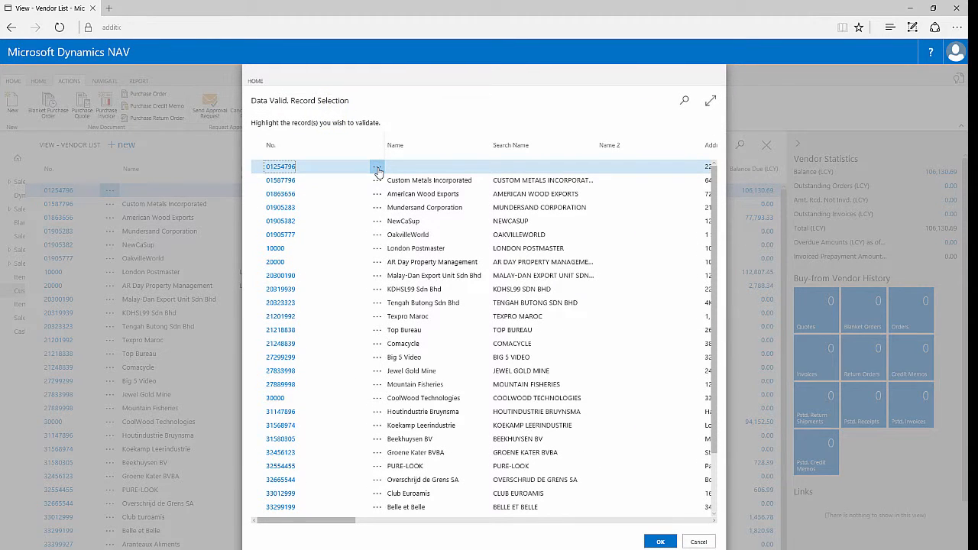
{"action": "left_click", "coordinate": [377, 168]}
{"action": "left_click", "coordinate": [345, 220]}
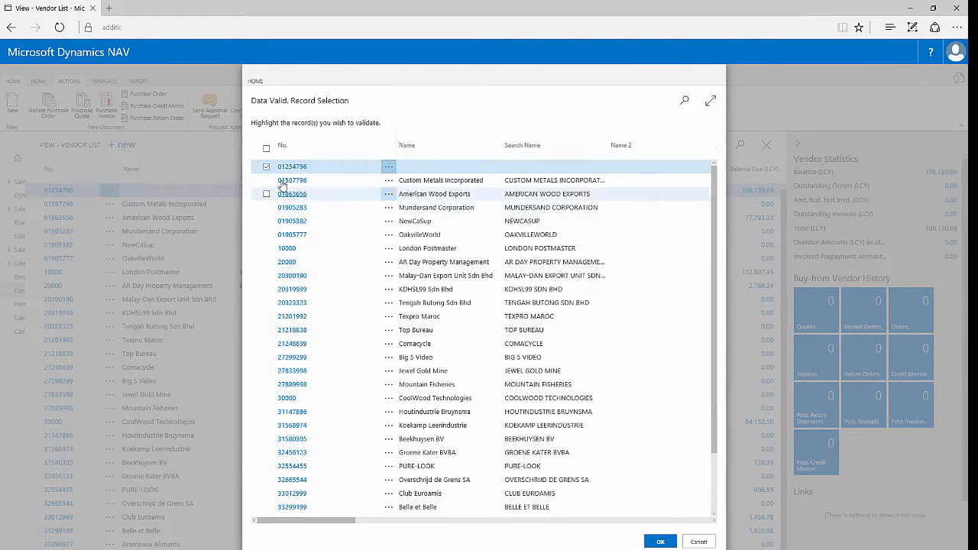
{"action": "left_click", "coordinate": [266, 148]}
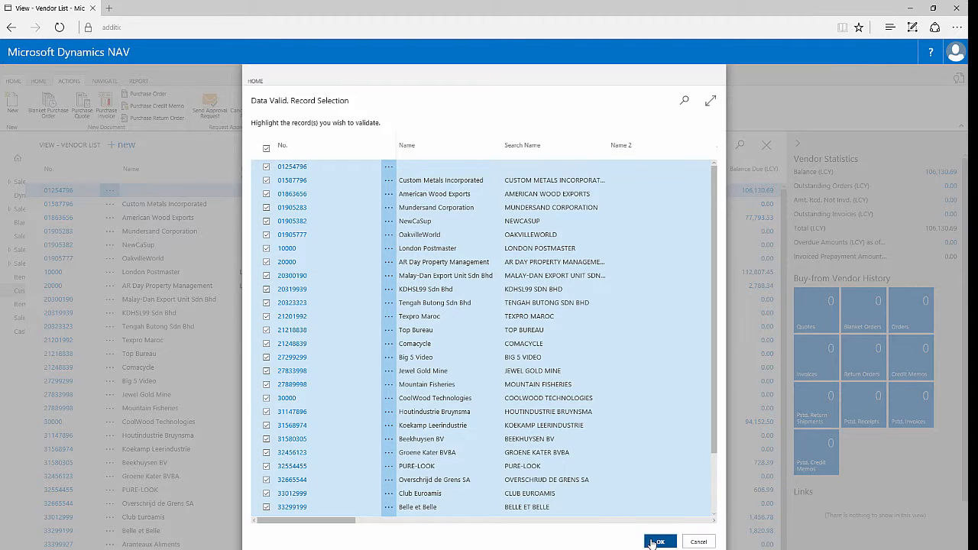
{"action": "left_click", "coordinate": [655, 541]}
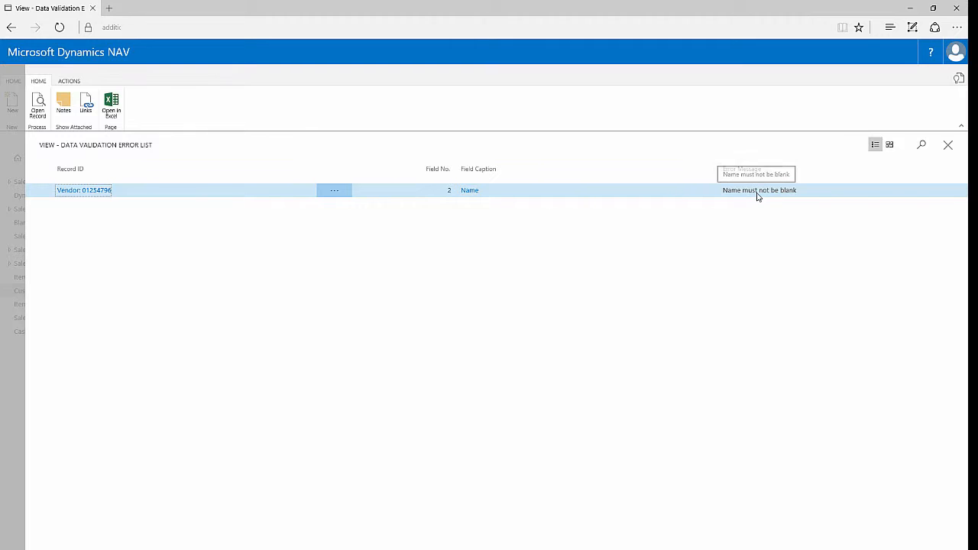
- Open the vendor record from the validation error list, set its Name to Progressive Home Furnishings, and return to the vendor list
{"action": "left_click", "coordinate": [38, 103]}
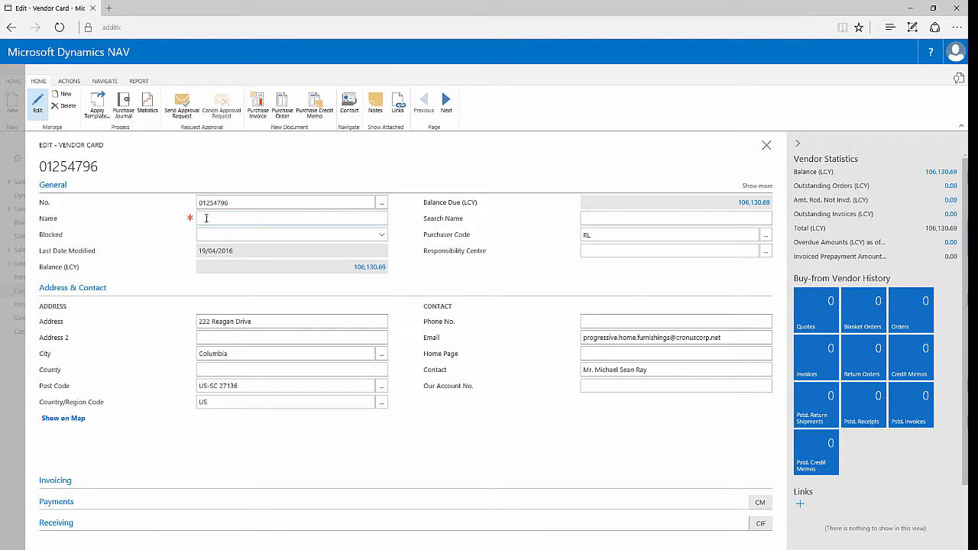
{"action": "type", "text": "Progressive Home "}
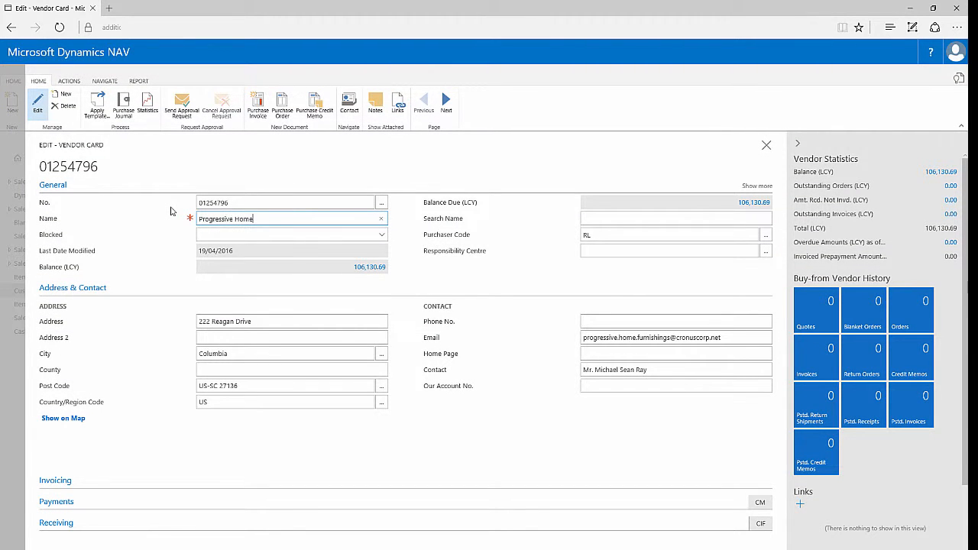
{"action": "type", "text": "Furnishings"}
{"action": "left_click", "coordinate": [262, 246]}
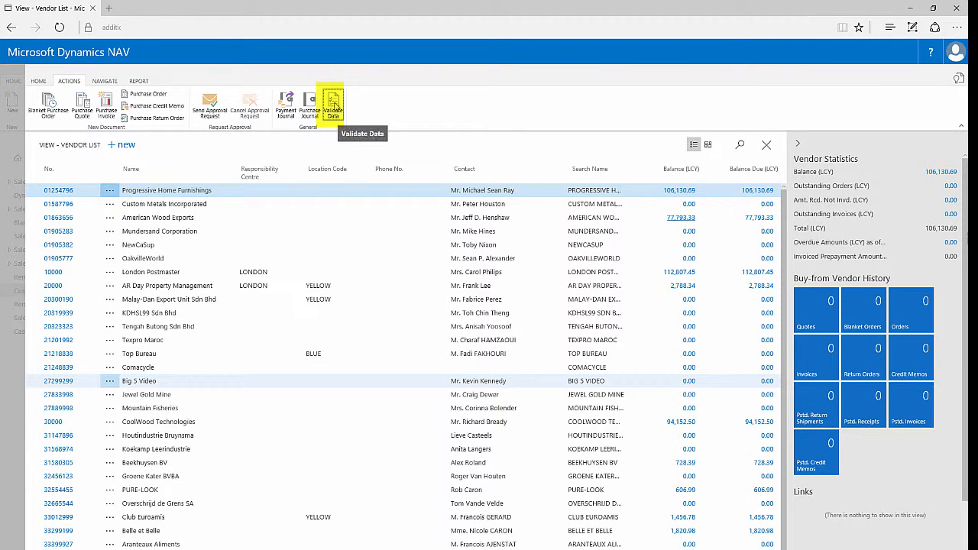
- Rerun data validation on all vendor records and dismiss the result message
{"action": "left_click", "coordinate": [335, 105]}
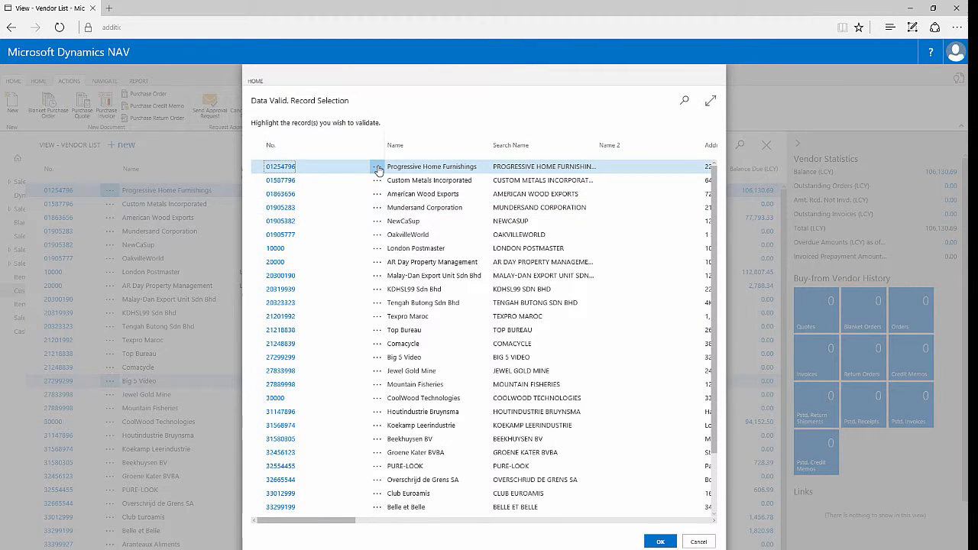
{"action": "left_click", "coordinate": [376, 167]}
{"action": "left_click", "coordinate": [354, 222]}
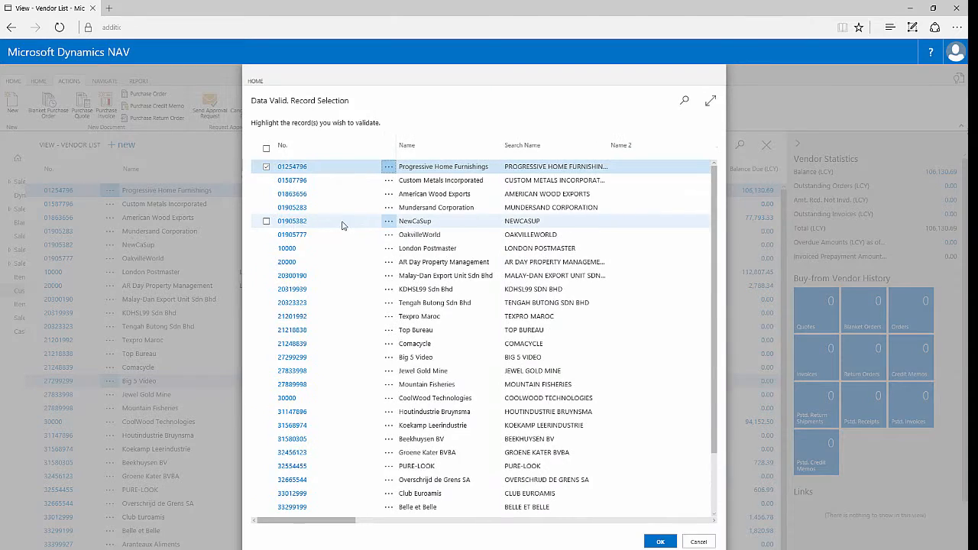
{"action": "left_click", "coordinate": [266, 148]}
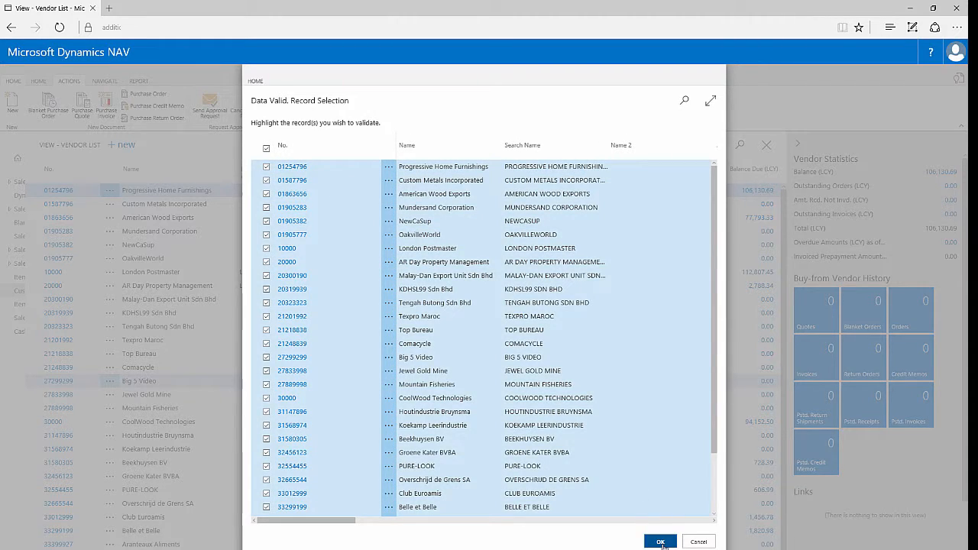
{"action": "left_click", "coordinate": [661, 542]}
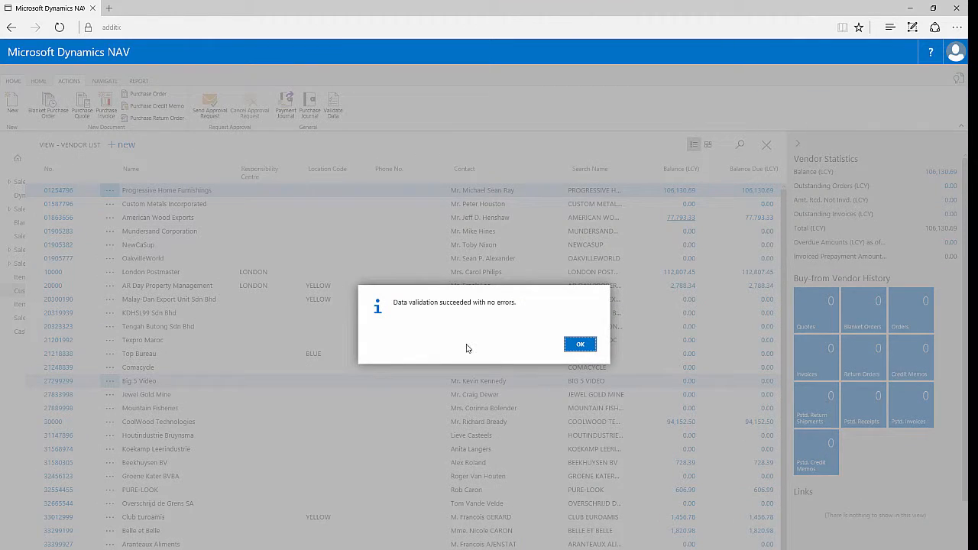
{"action": "key", "text": "Return"}
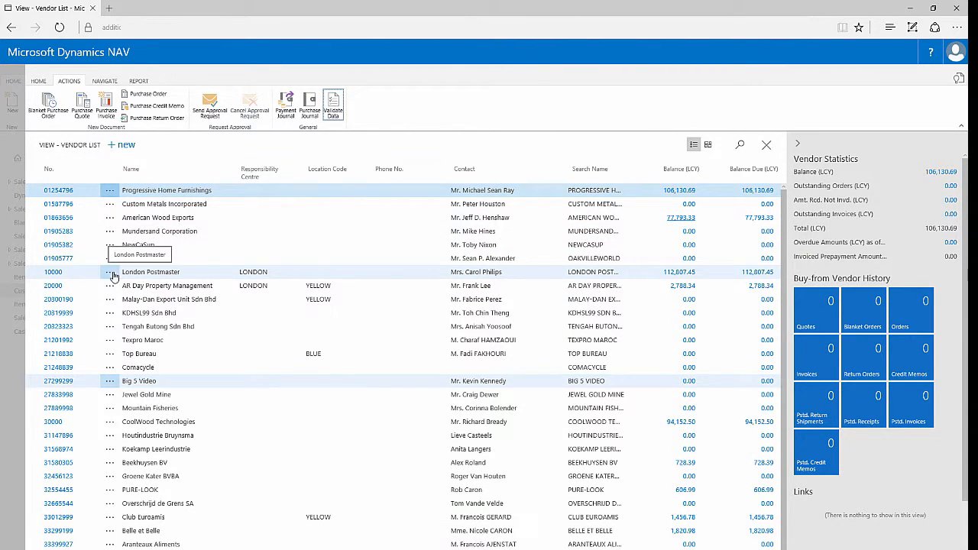
- Clear the VAT Bus. Posting Group in the London Postmaster card's expanded invoicing details, and close the card
{"action": "left_click", "coordinate": [52, 276]}
{"action": "left_click", "coordinate": [134, 277]}
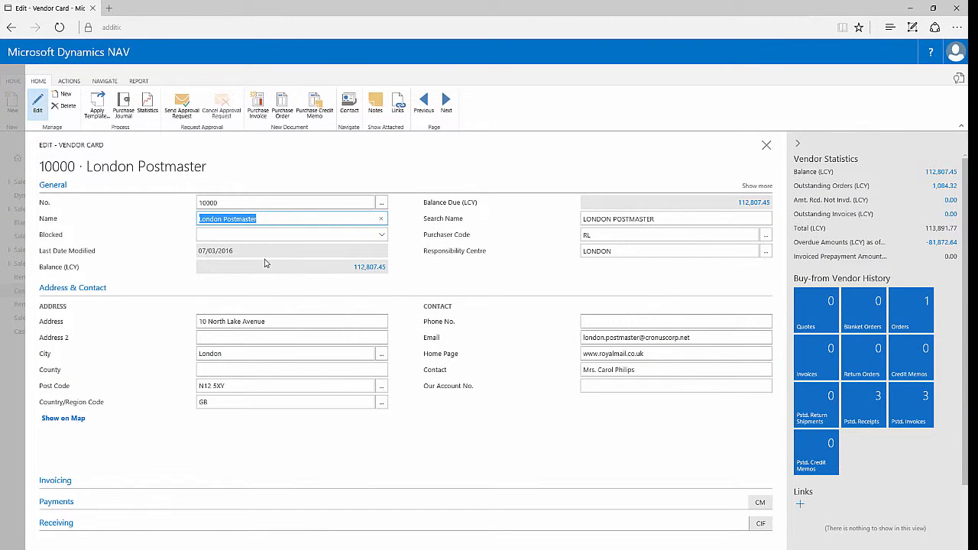
{"action": "left_click", "coordinate": [57, 481]}
{"action": "left_click", "coordinate": [755, 418]}
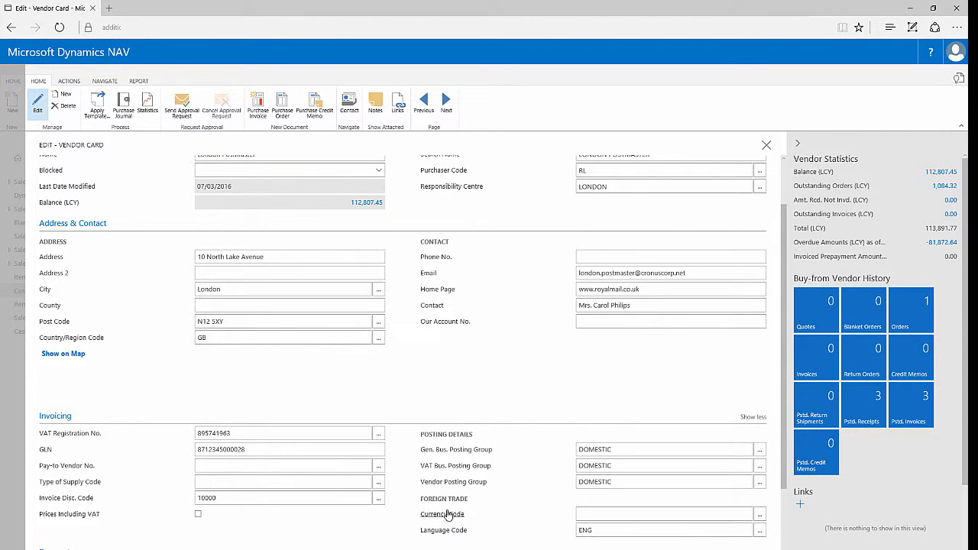
{"action": "scroll", "coordinate": [619, 401], "scroll_direction": "down", "scroll_amount": 2}
{"action": "left_click", "coordinate": [619, 401]}
{"action": "key", "text": "BackSpace"}
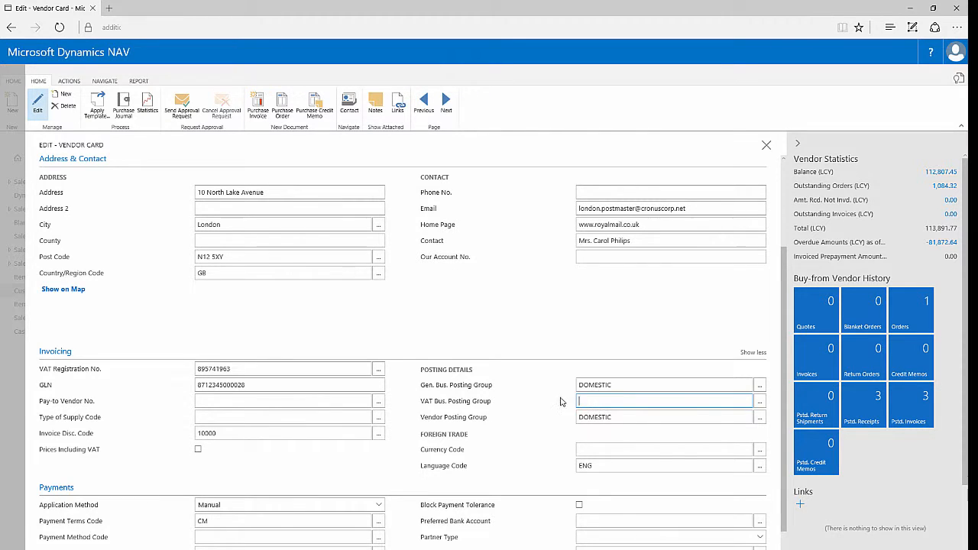
{"action": "key", "text": "Tab"}
{"action": "key", "text": "Tab"}
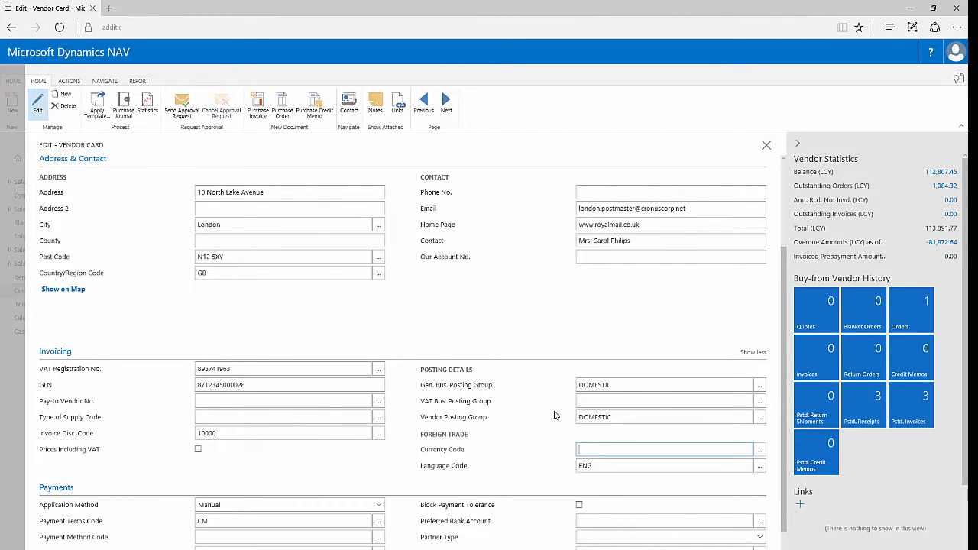
{"action": "left_click", "coordinate": [766, 146]}
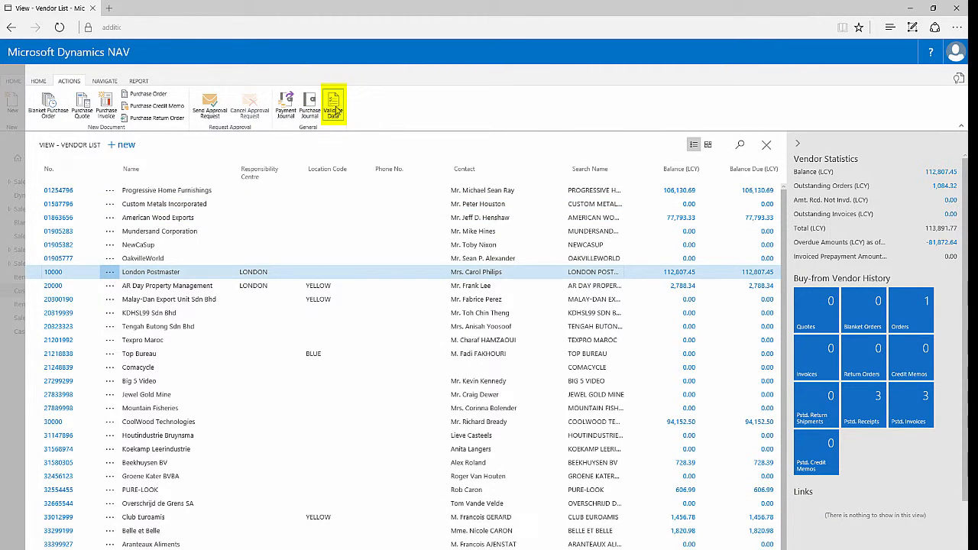
- Validate all vendor records again to test the VAT Bus. Posting Group rule
{"action": "left_click", "coordinate": [334, 104]}
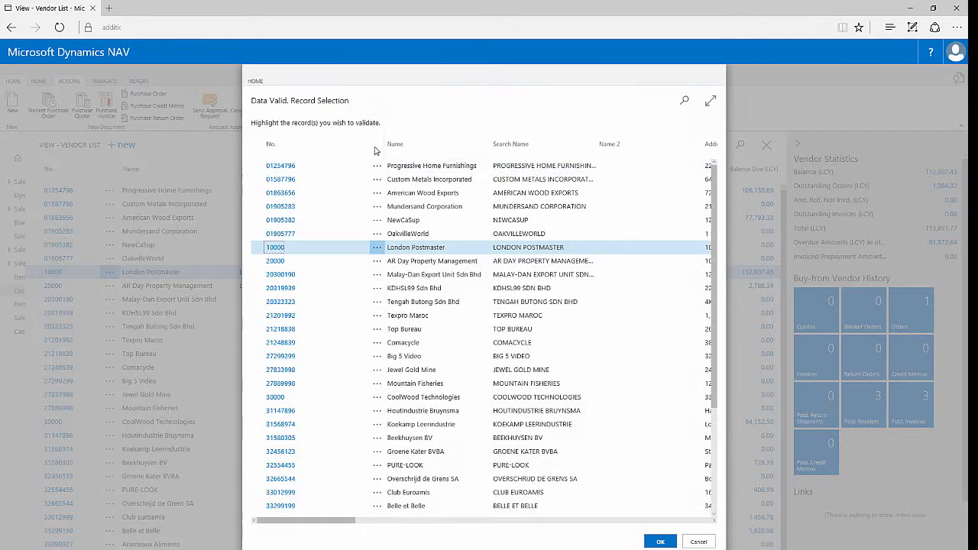
{"action": "left_click", "coordinate": [377, 165]}
{"action": "left_click", "coordinate": [377, 165]}
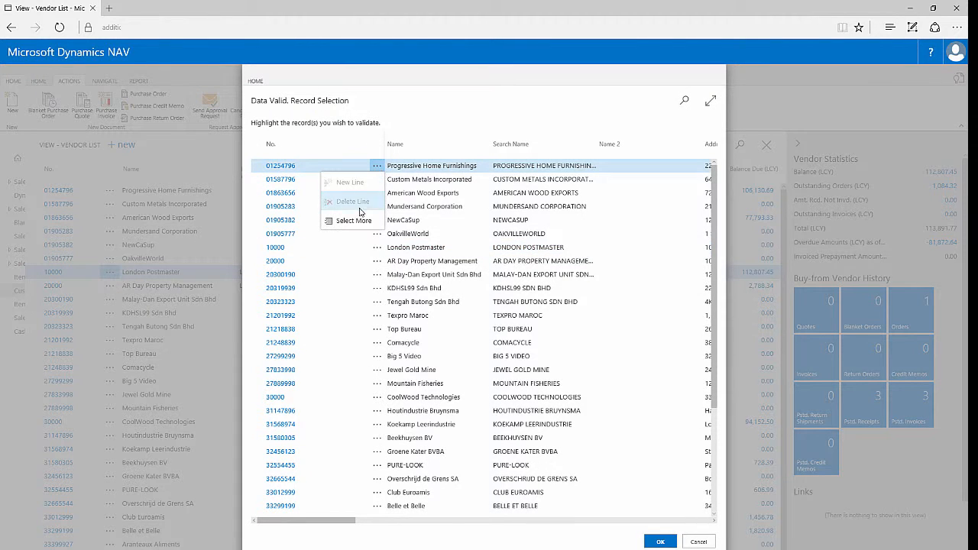
{"action": "left_click", "coordinate": [326, 220]}
{"action": "left_click", "coordinate": [265, 147]}
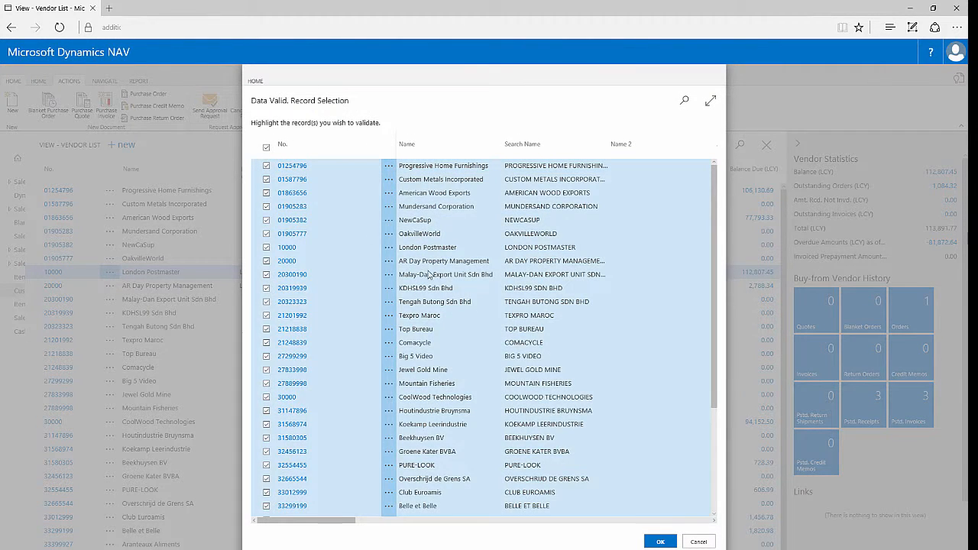
{"action": "left_click", "coordinate": [659, 541]}
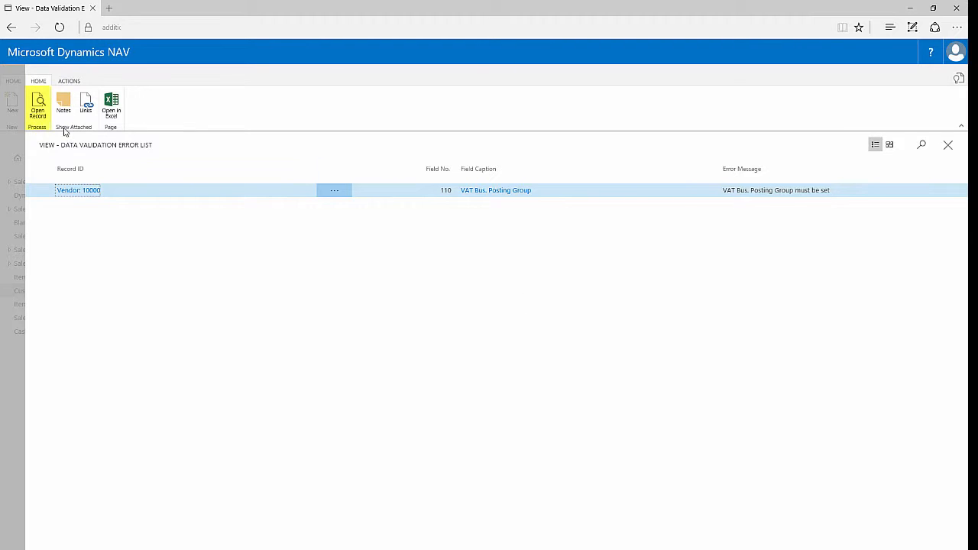
- Open the London Postmaster record from the error list, set its VAT Bus. Posting Group to DOMESTIC, and close it
{"action": "left_click", "coordinate": [36, 103]}
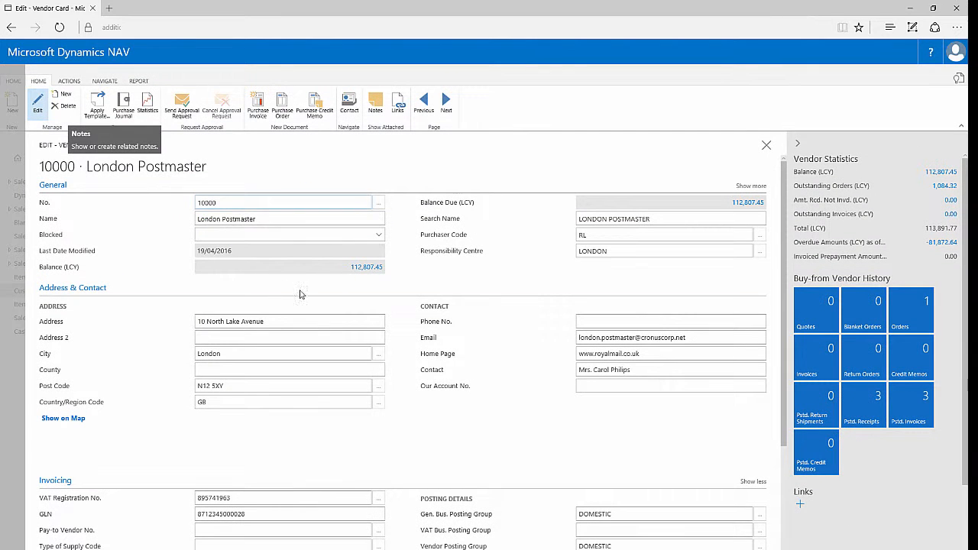
{"action": "scroll", "coordinate": [497, 390], "scroll_direction": "down", "scroll_amount": 3}
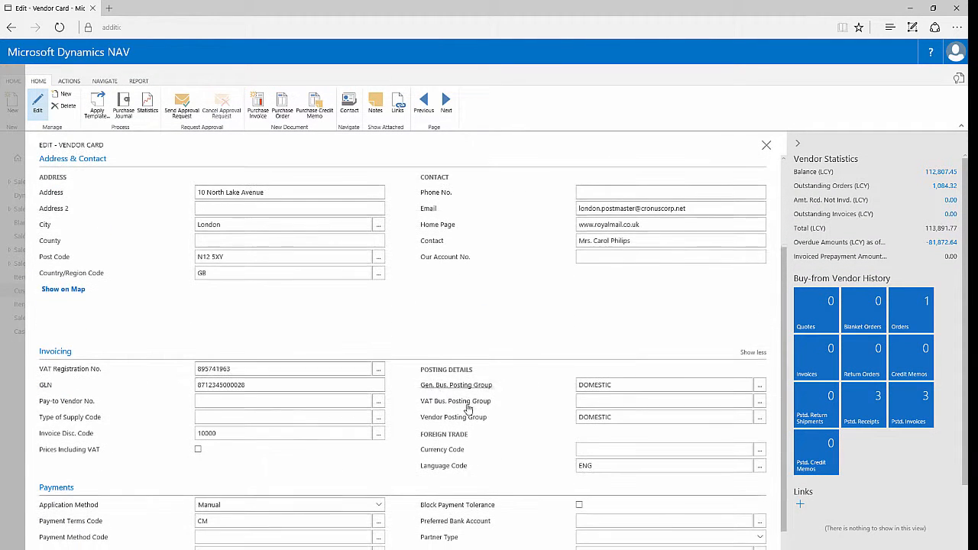
{"action": "left_click", "coordinate": [680, 402]}
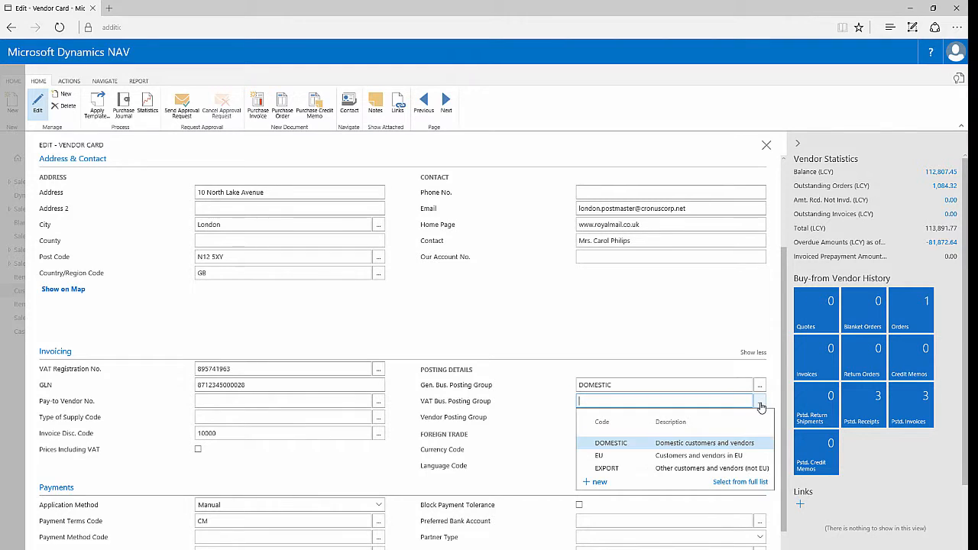
{"action": "left_click", "coordinate": [612, 443]}
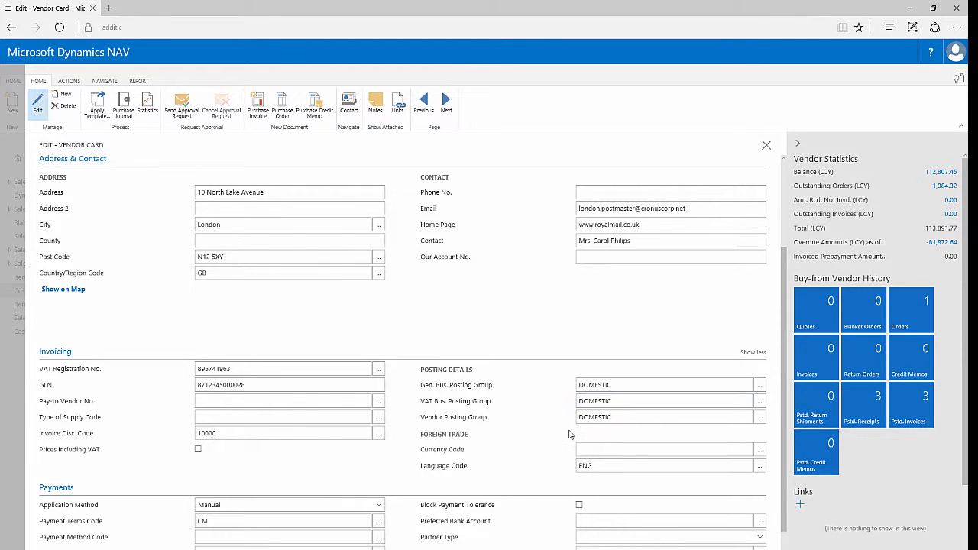
{"action": "left_click", "coordinate": [766, 144]}
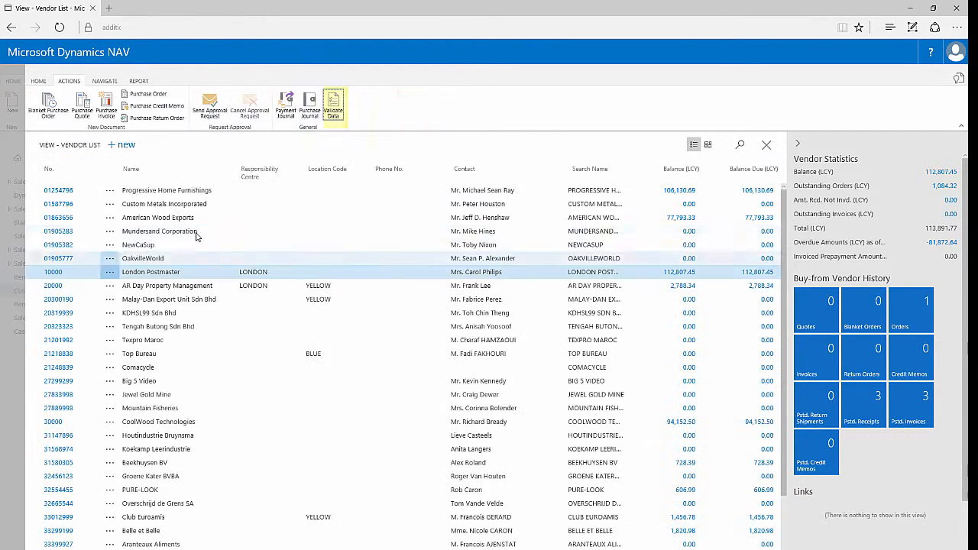
- Select every record in the vendor list and run data validation on them after the London Postmaster correction
{"action": "left_click", "coordinate": [147, 194]}
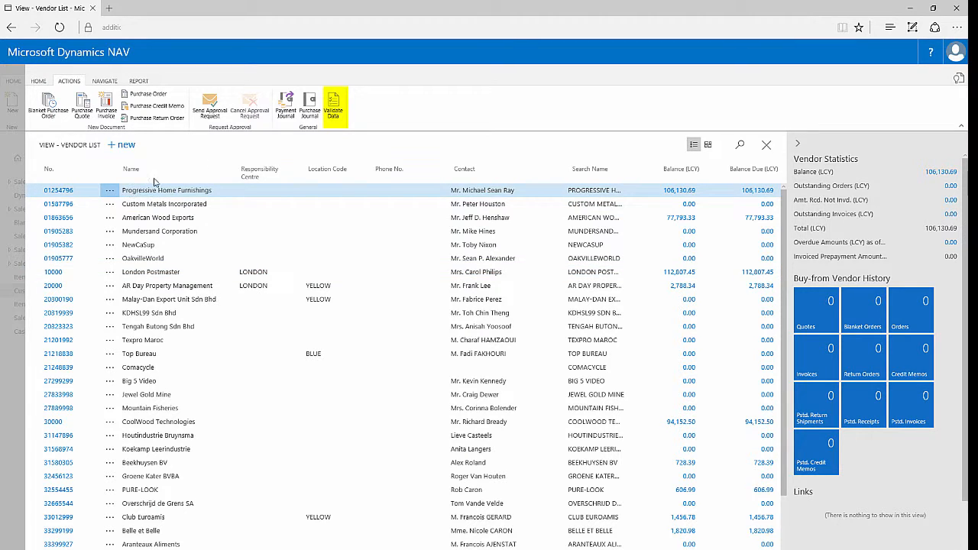
{"action": "left_click", "coordinate": [334, 109]}
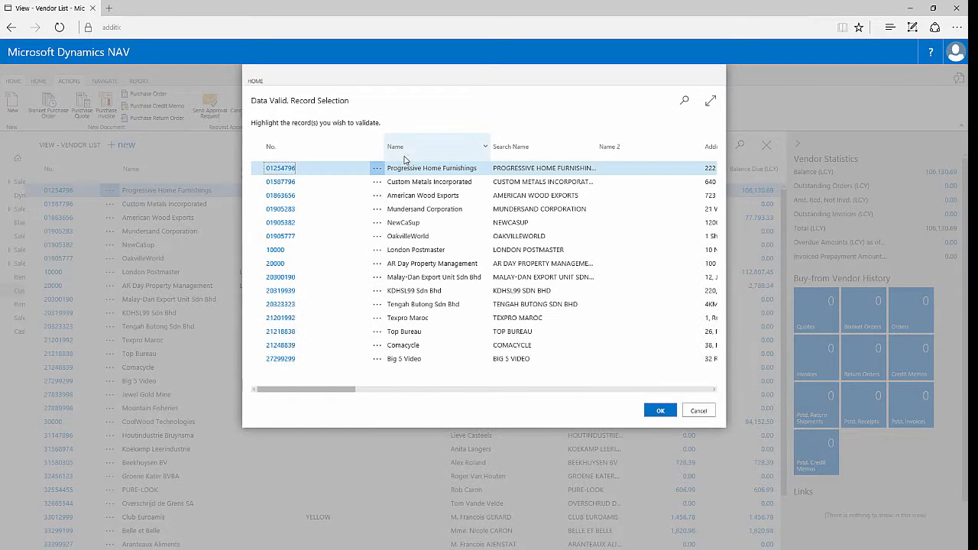
{"action": "left_click", "coordinate": [374, 172]}
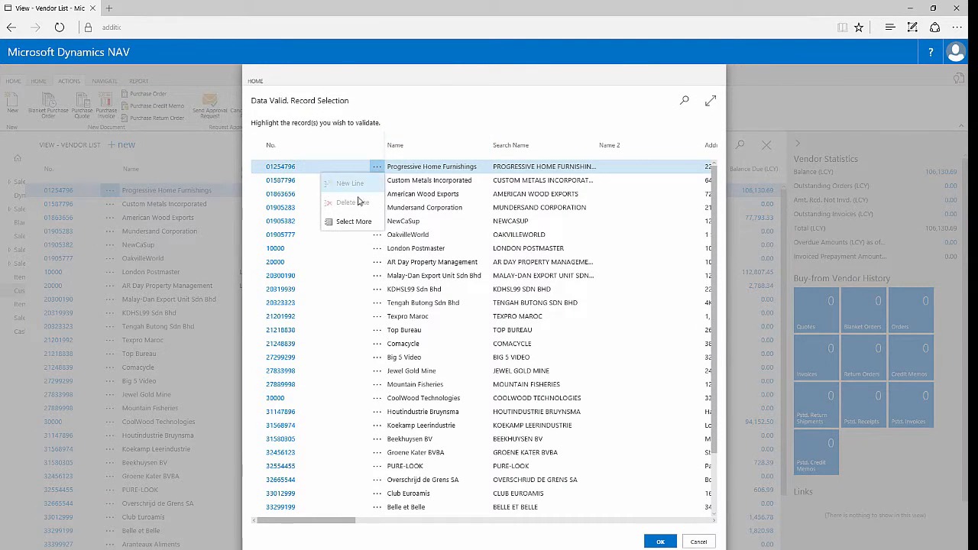
{"action": "left_click", "coordinate": [352, 222]}
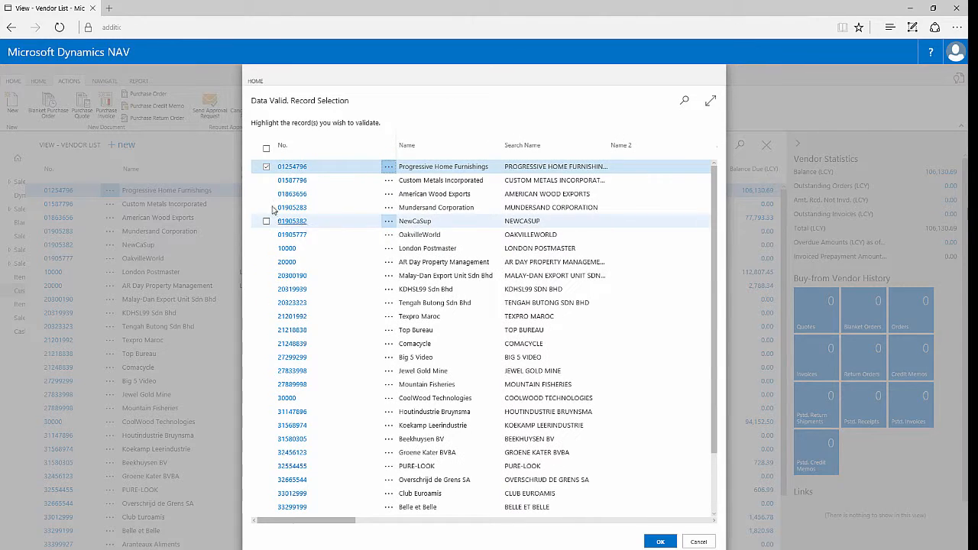
{"action": "left_click", "coordinate": [266, 147]}
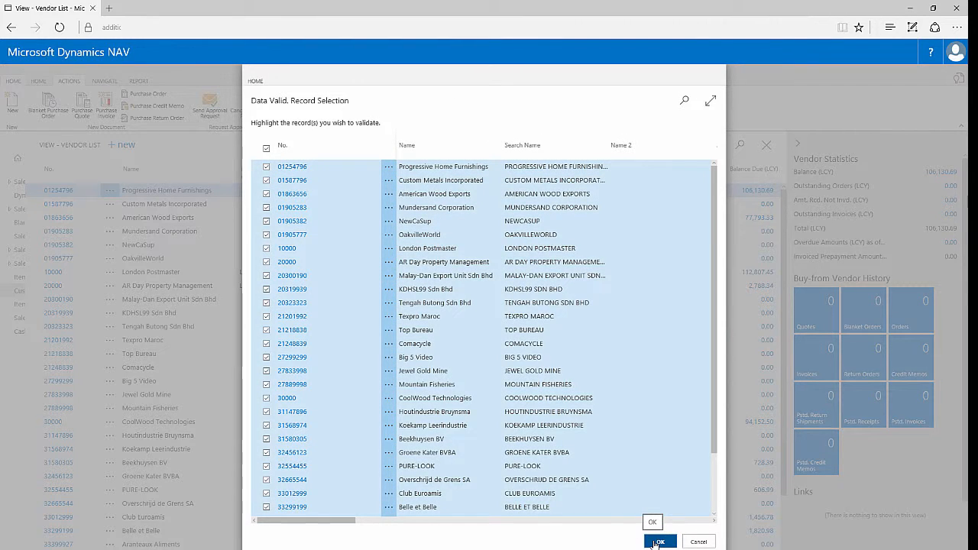
{"action": "left_click", "coordinate": [655, 543]}
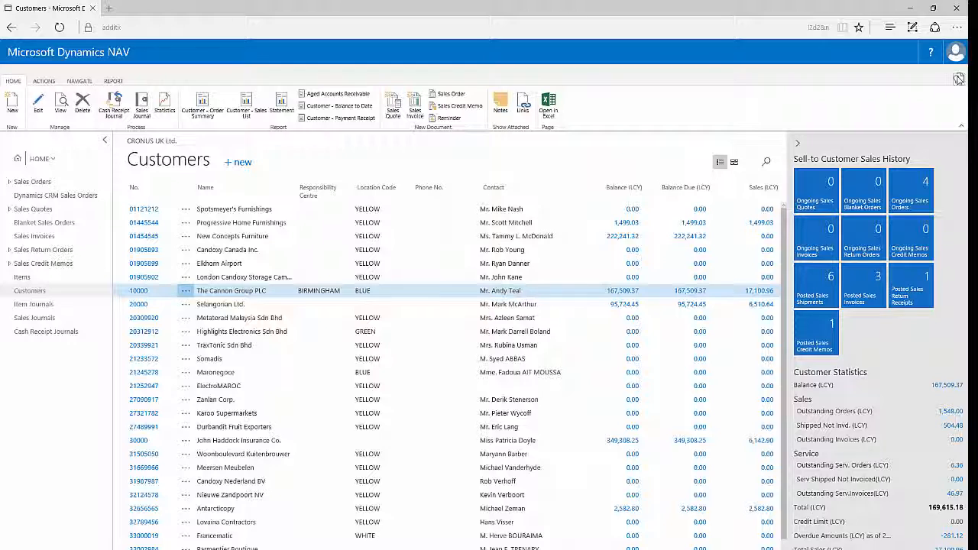
- Search for "data valid" from the Customers page and open the Data Validation Templates list
{"action": "key", "text": "ctrl+F3"}
{"action": "type", "text": "dat a"}
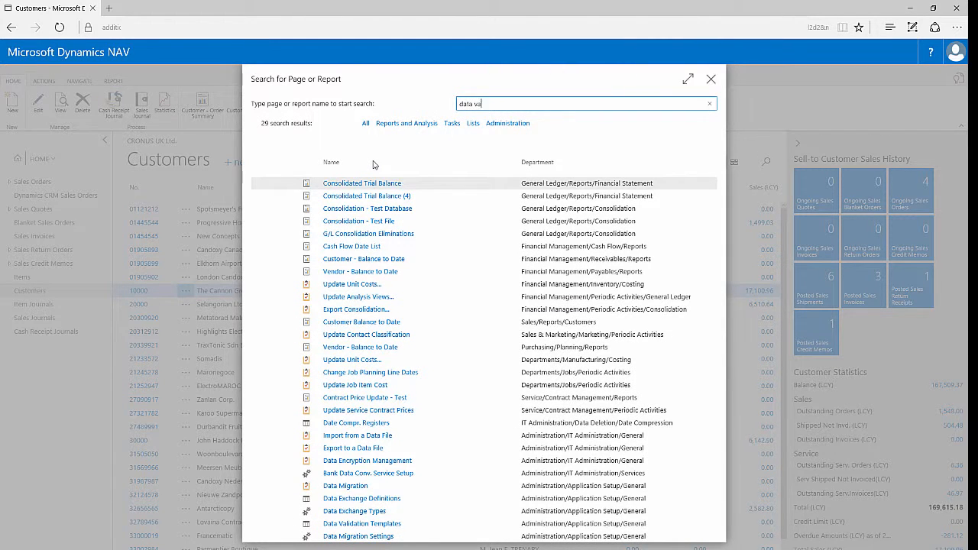
{"action": "type", "text": "valid"}
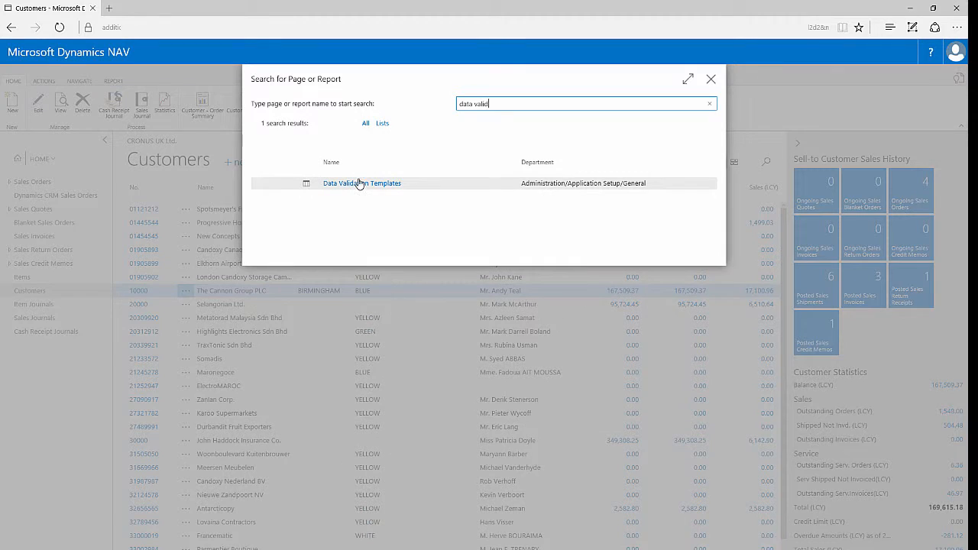
{"action": "left_click", "coordinate": [358, 188]}
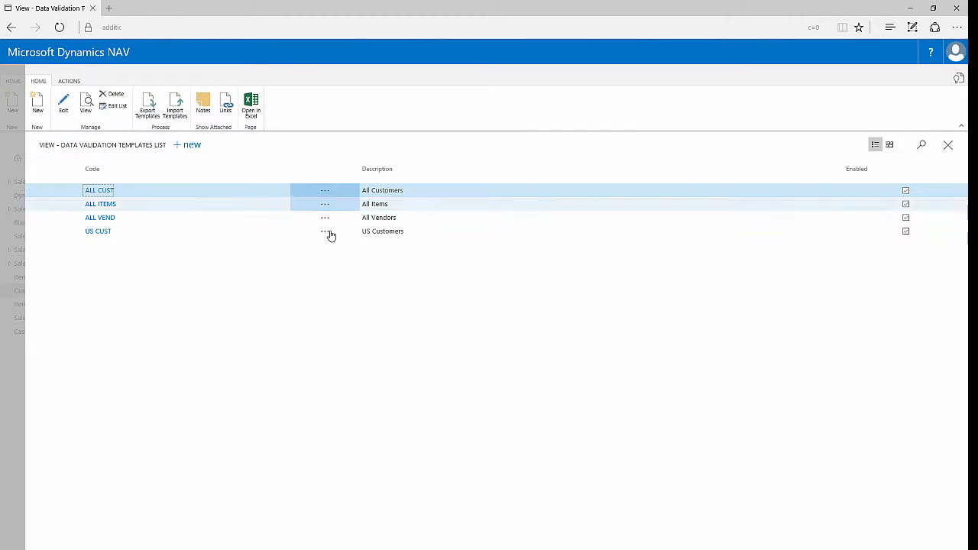
- Export the data validation templates and open the exported XML file Data Templates (1) from the Downloads folder
{"action": "left_click", "coordinate": [149, 107]}
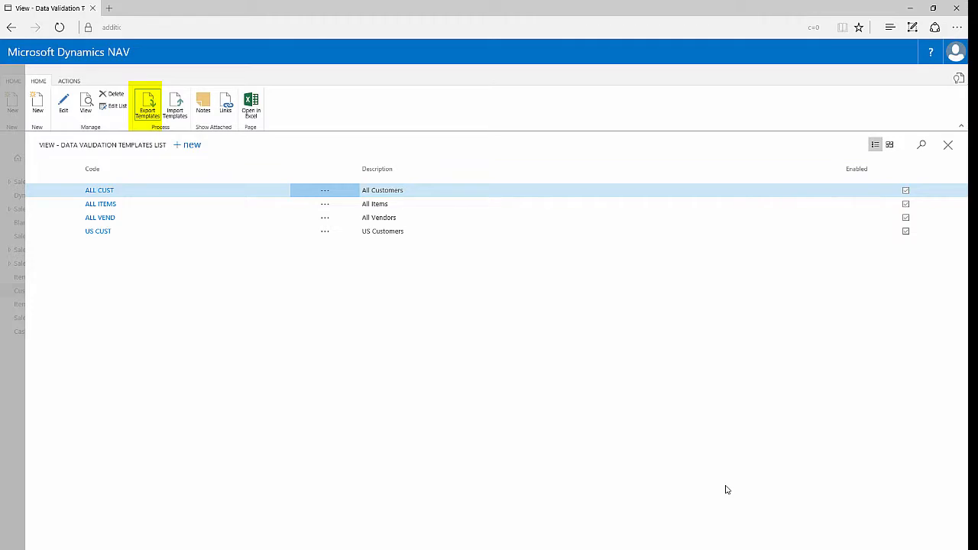
{"action": "left_click_drag", "start_coordinate": [977, 73], "coordinate": [555, 126]}
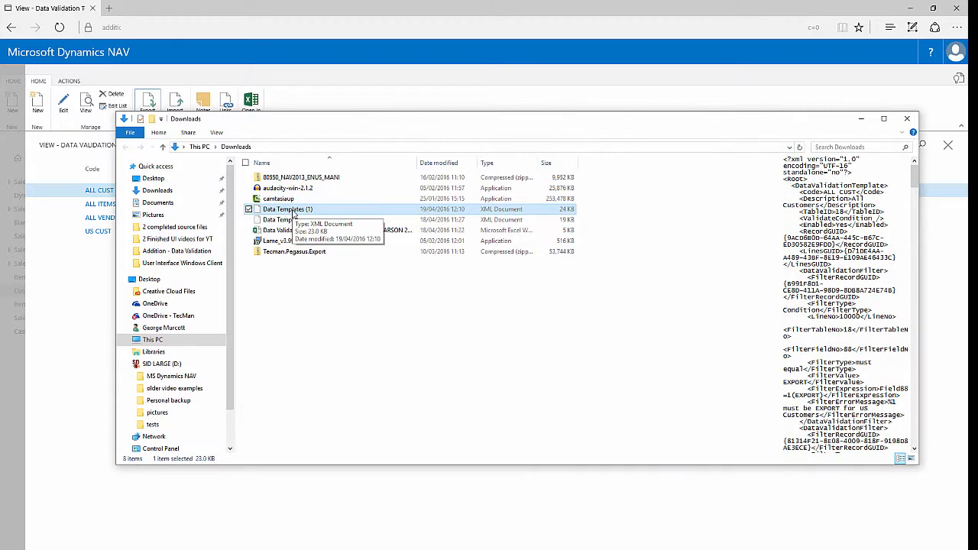
{"action": "double_click", "coordinate": [293, 214]}
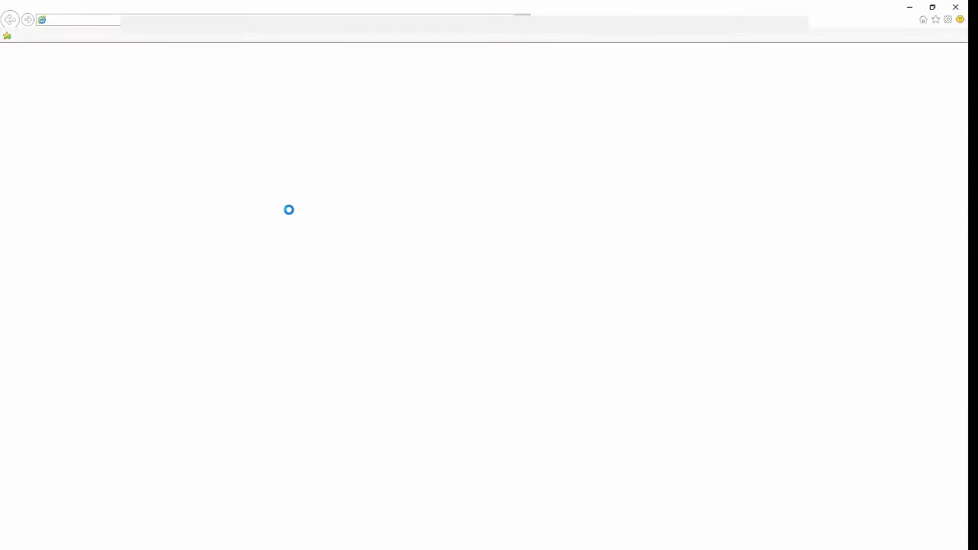